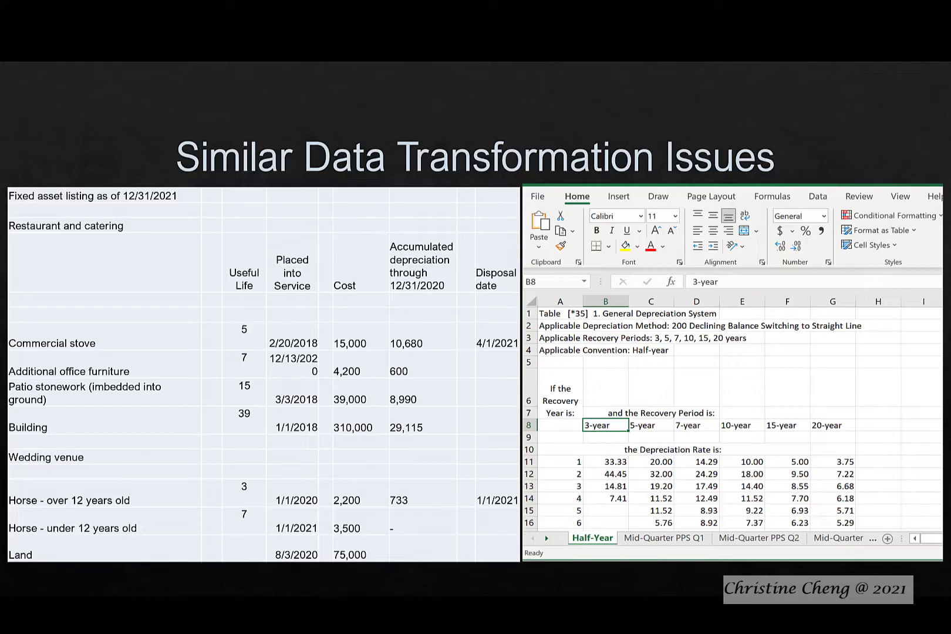
Advance the Similar Data Transformation Issues slide through its three build steps
key("Right")
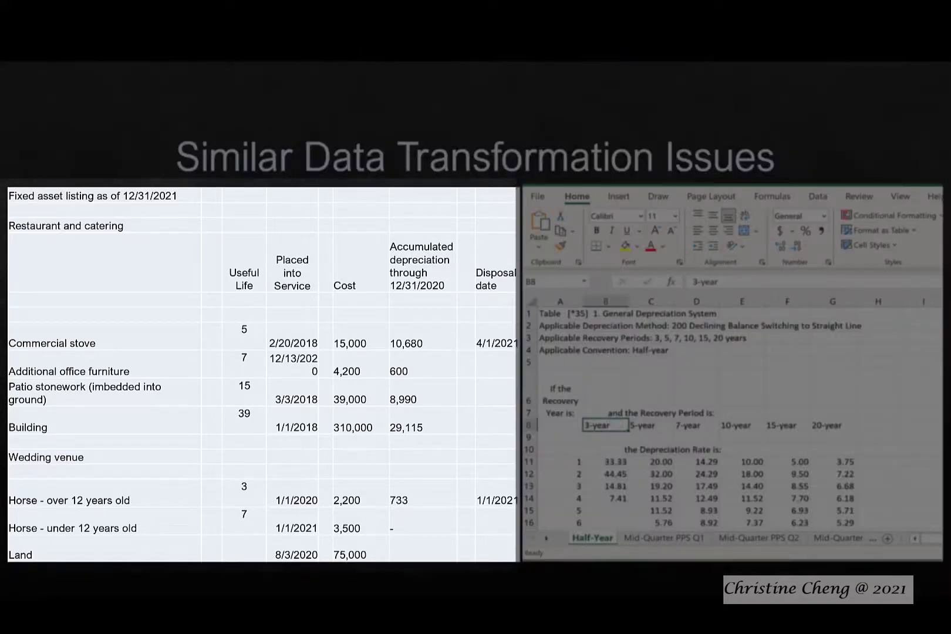
key("Right")
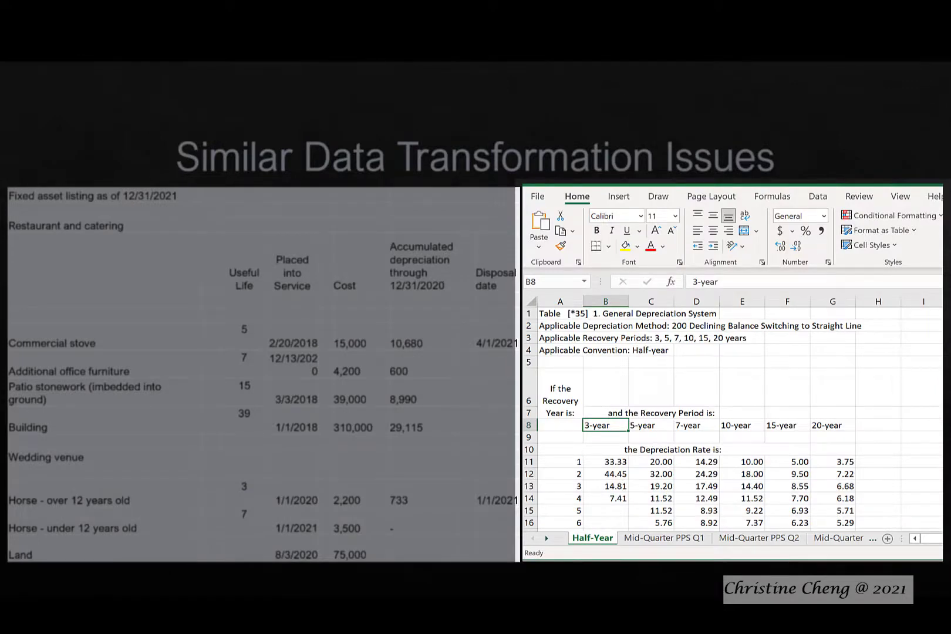
key("Right")
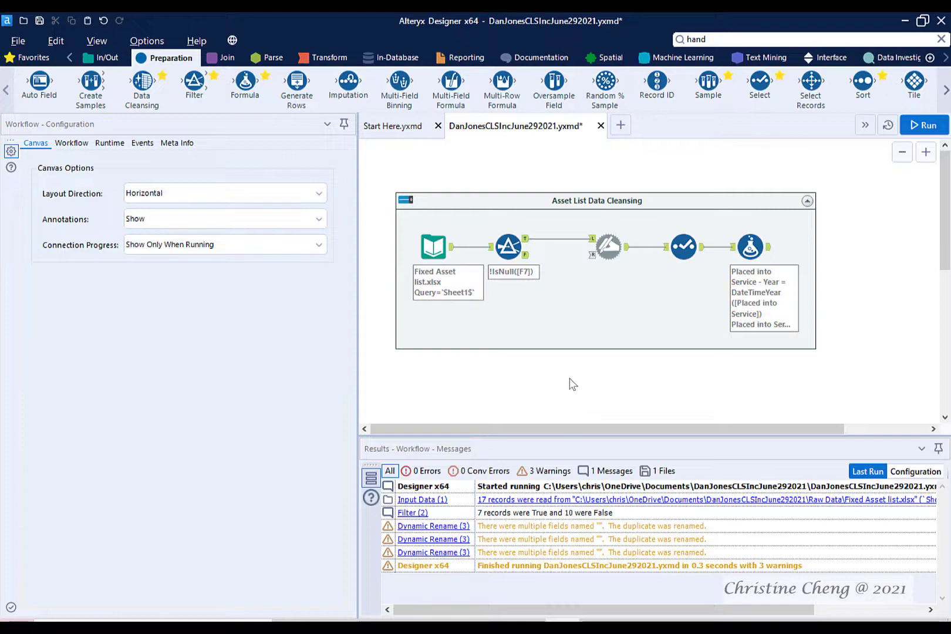
Copy the Asset List Data Cleansing container and paste the duplicate on the canvas below it
left_click(531, 199)
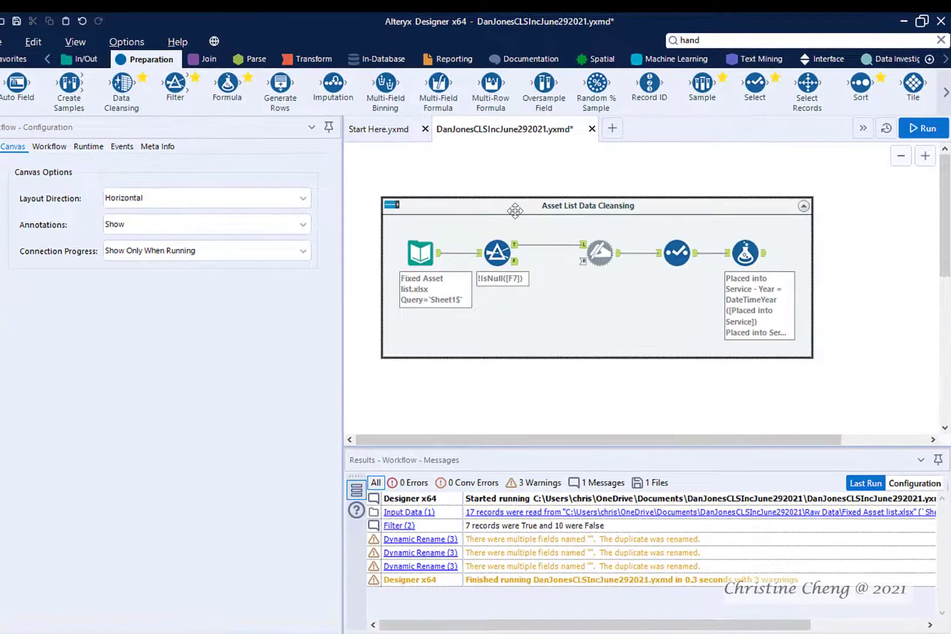
right_click(530, 202)
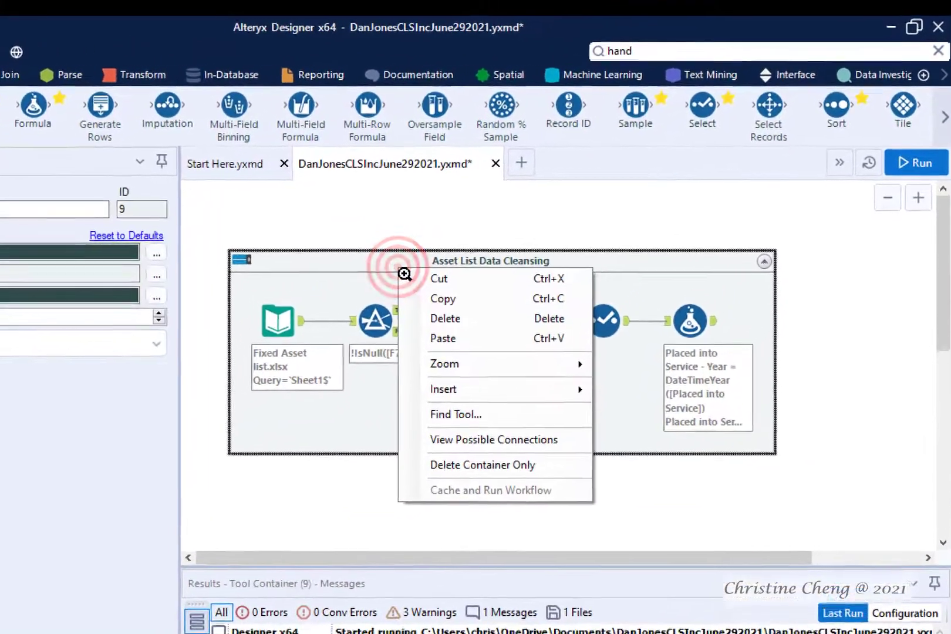
left_click(451, 286)
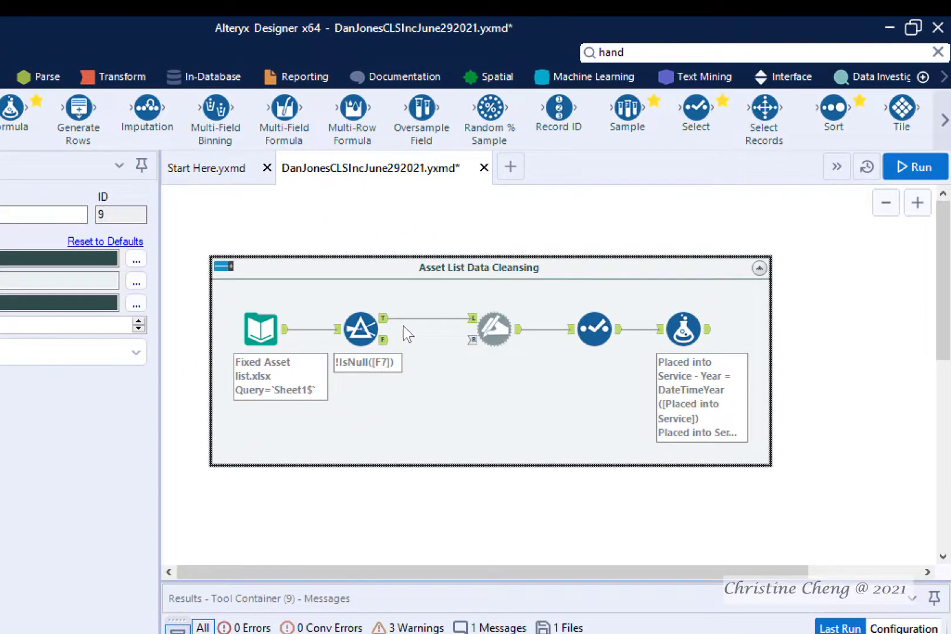
right_click(234, 524)
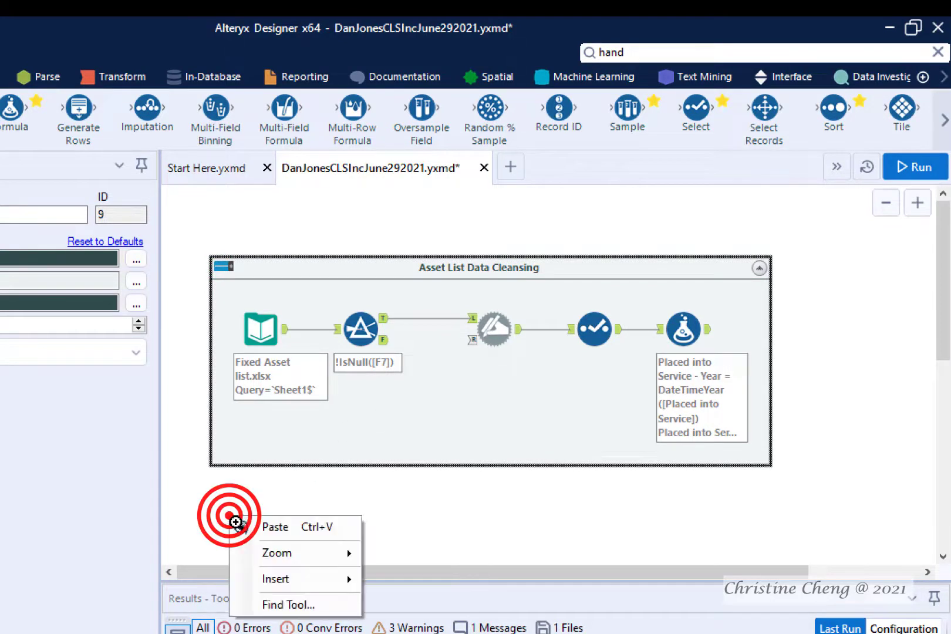
left_click(256, 527)
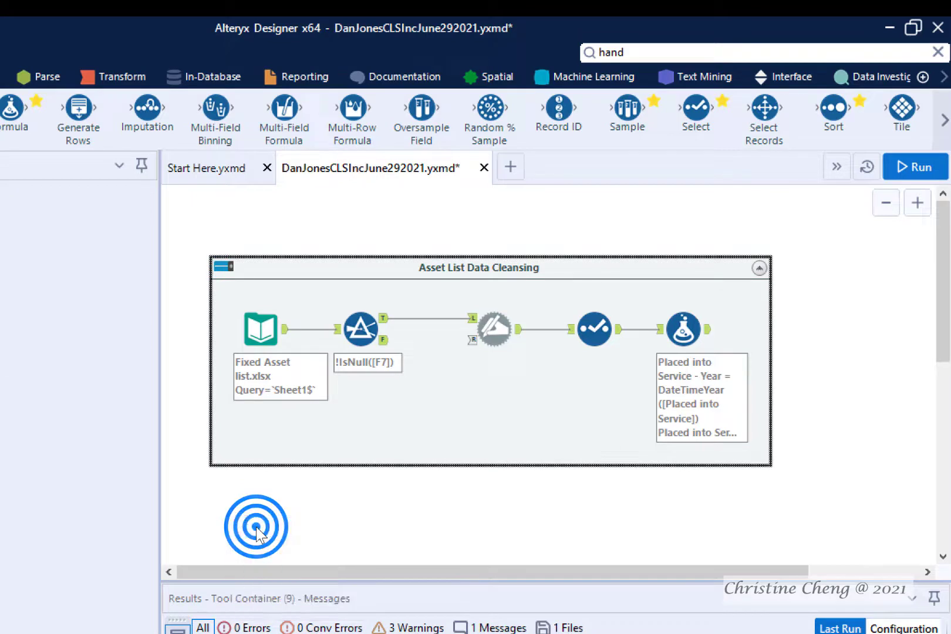
left_click_drag(941, 333, 949, 416)
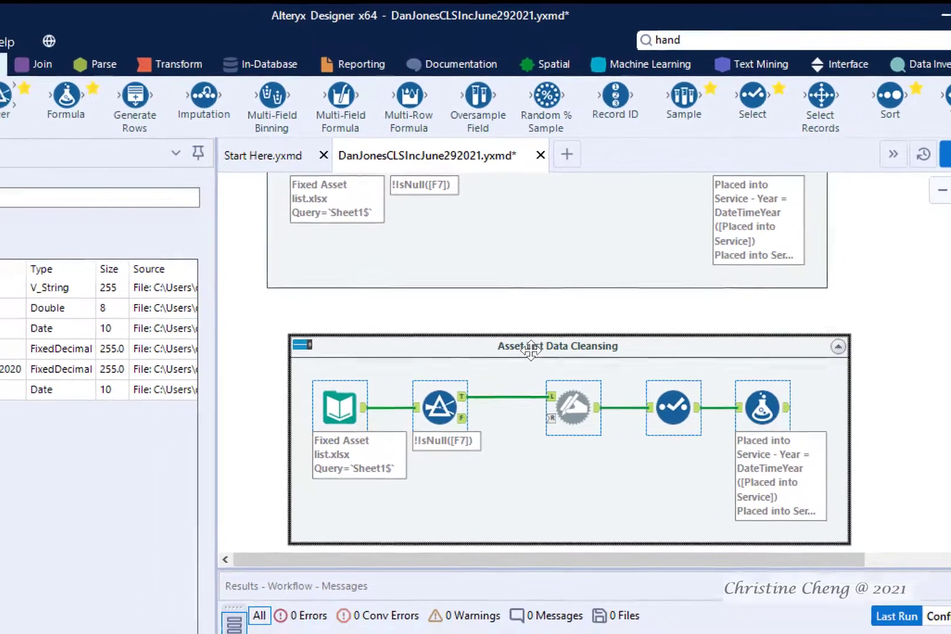
Replace the pasted container's caption with 'Half-Year Convention Depreciation Table - Workflow'
left_click(476, 360)
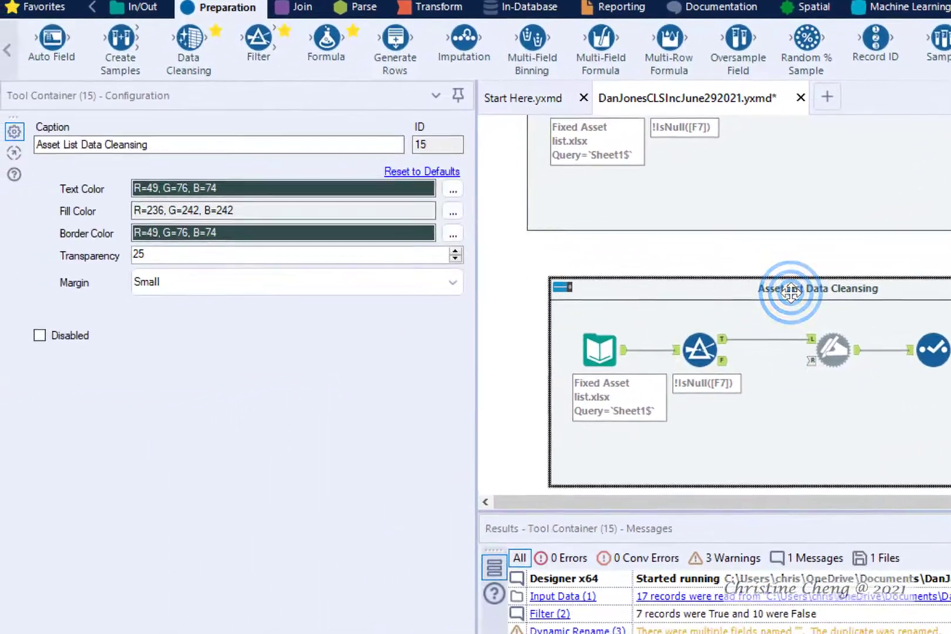
left_click(123, 156)
triple_click(165, 146)
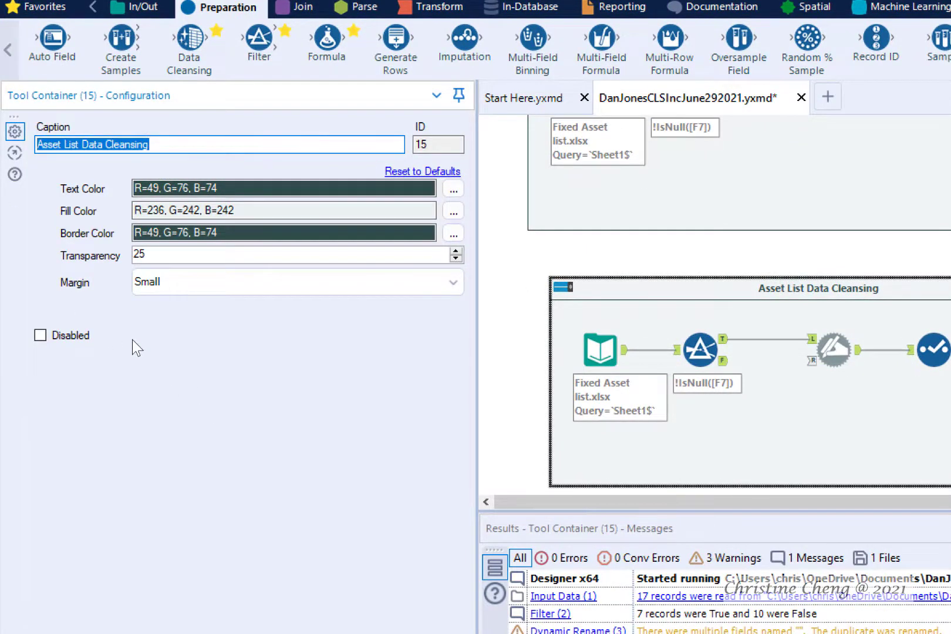
type("Half-Year")
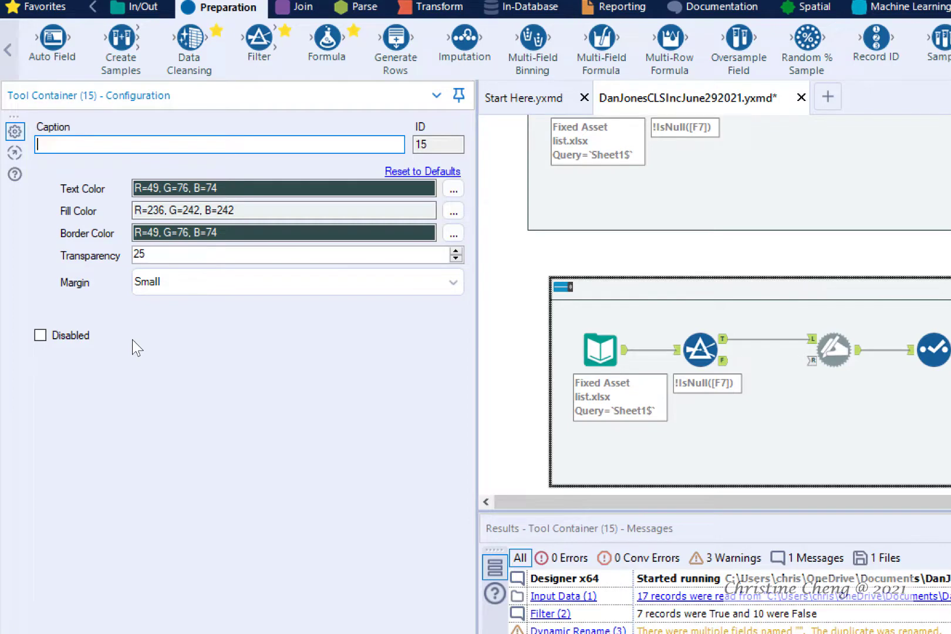
type(" C")
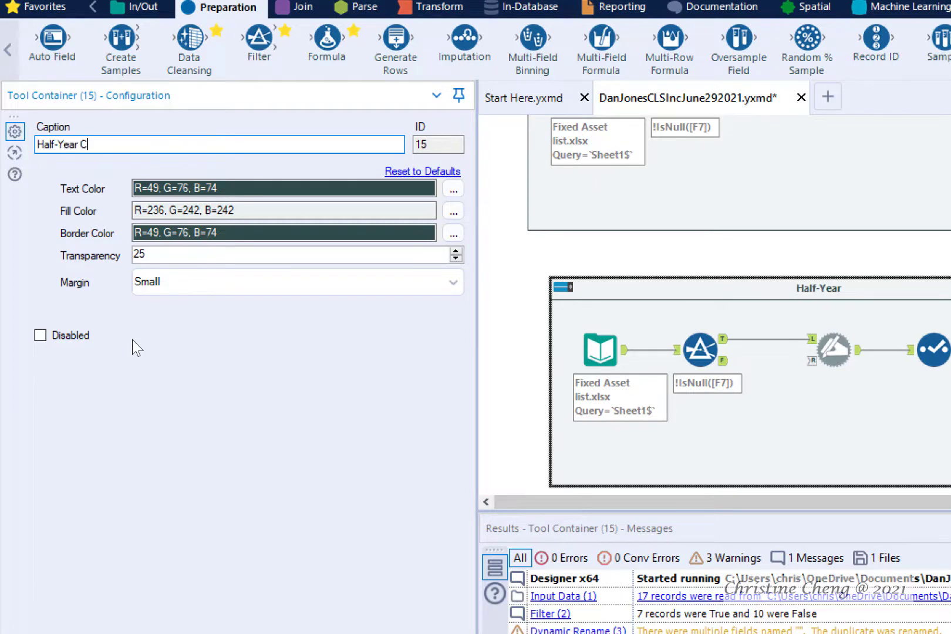
type("onvention D")
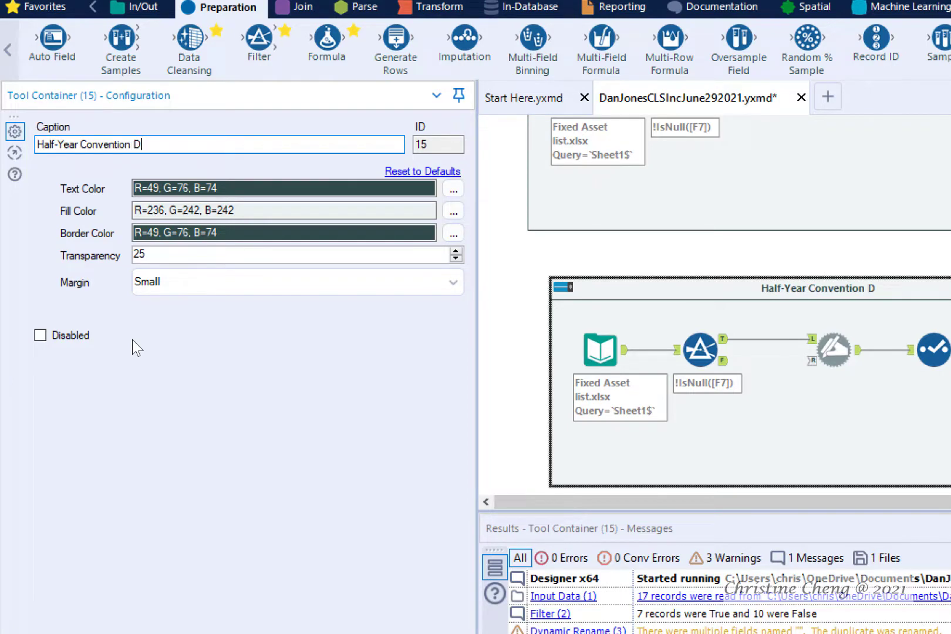
type("epreciati")
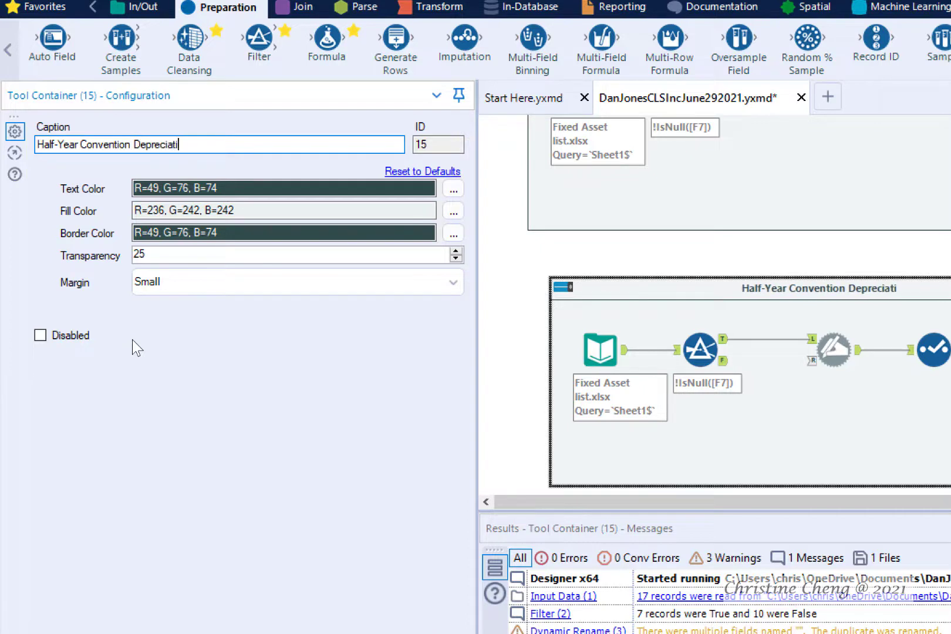
type("on Table -")
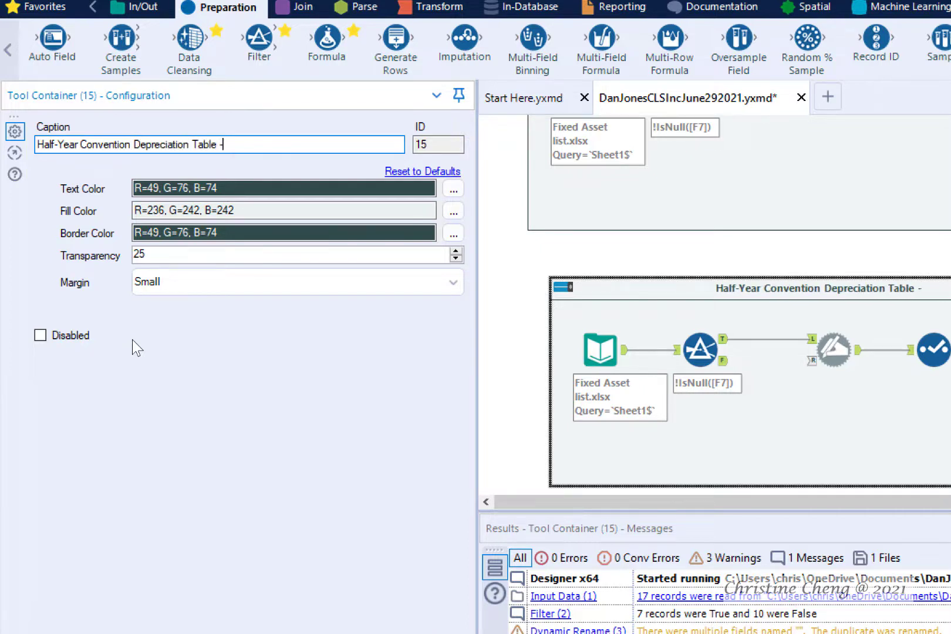
type(" Workflow")
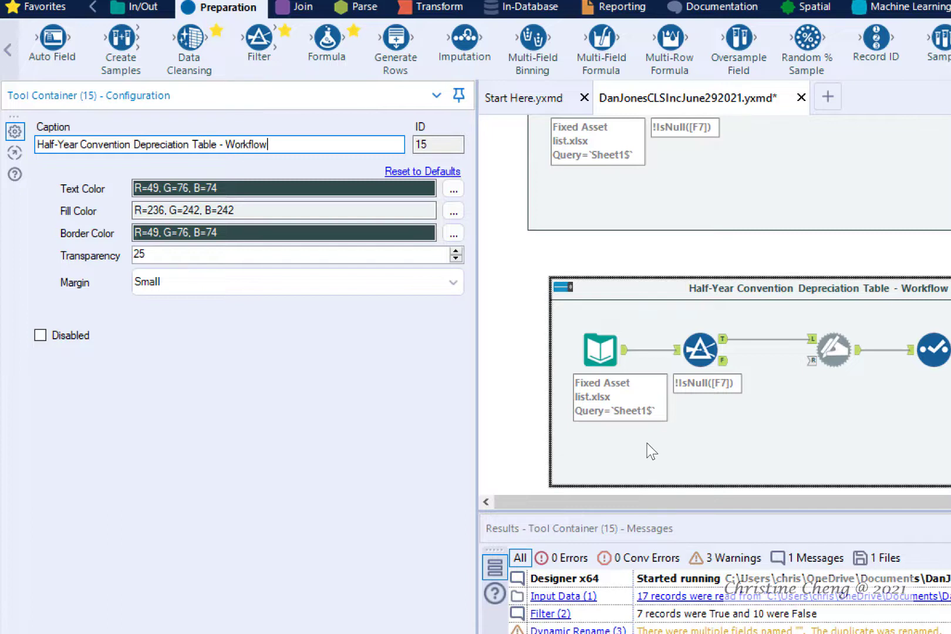
Point the copied Input Data tool at the Depreciation Tables workbook's Half-Year sheet
left_click(599, 357)
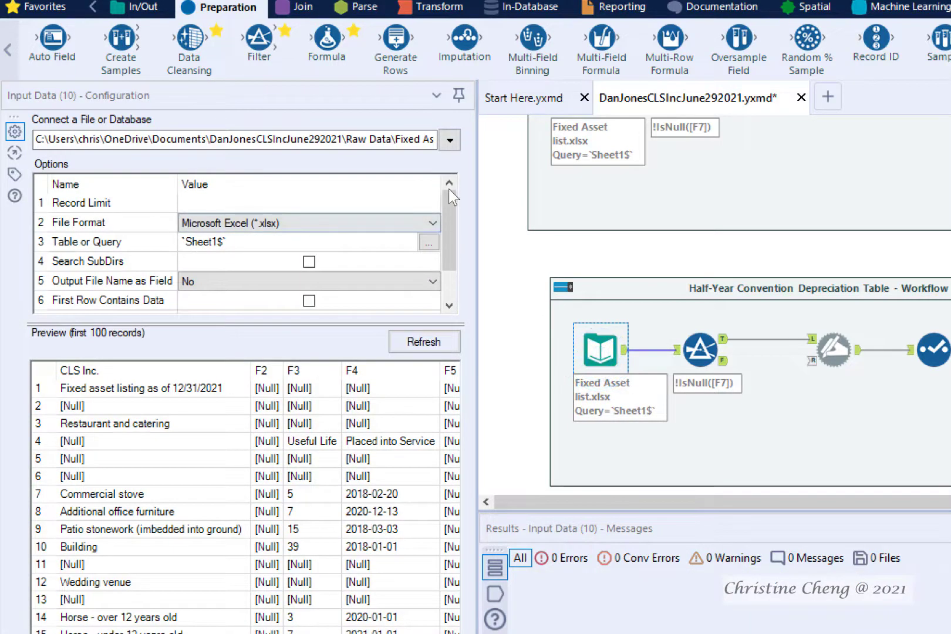
left_click(450, 141)
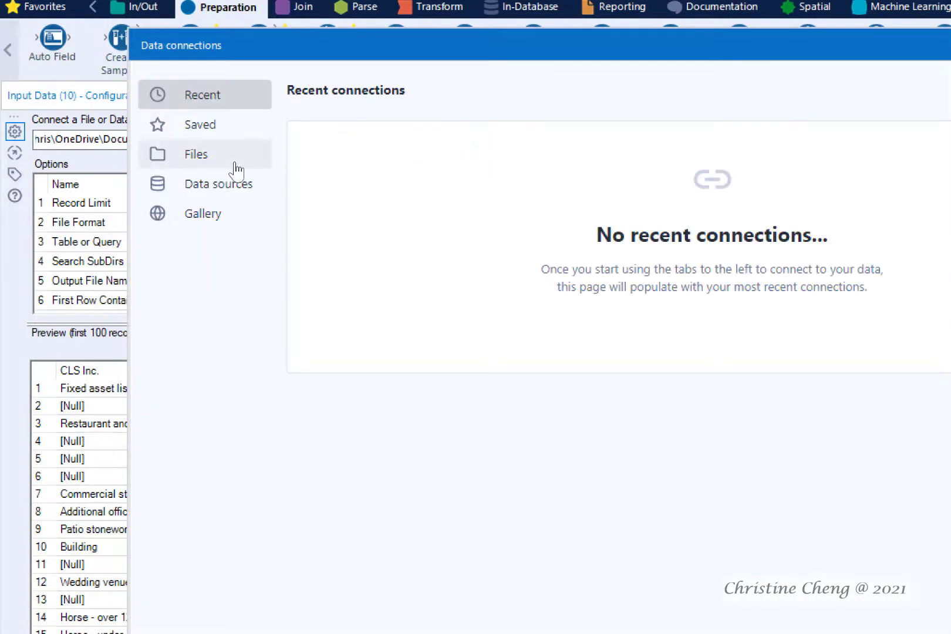
left_click(224, 162)
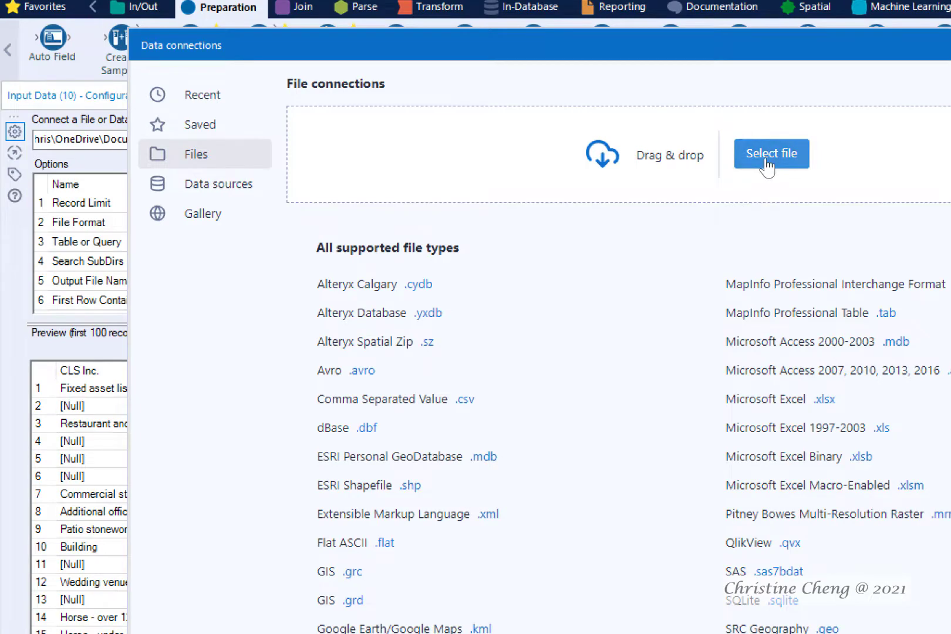
left_click(767, 166)
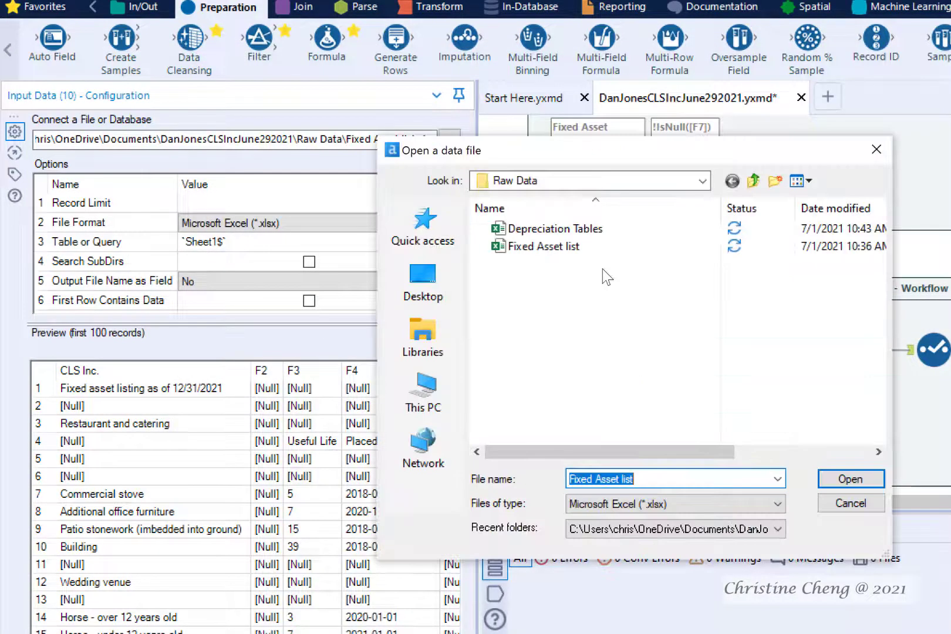
left_click(565, 235)
left_click(849, 480)
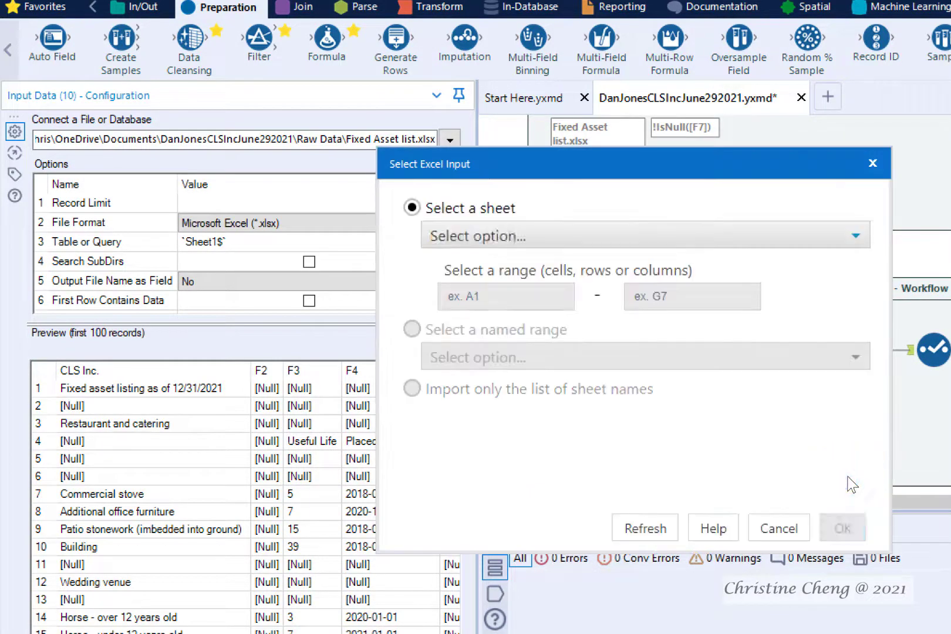
left_click(857, 235)
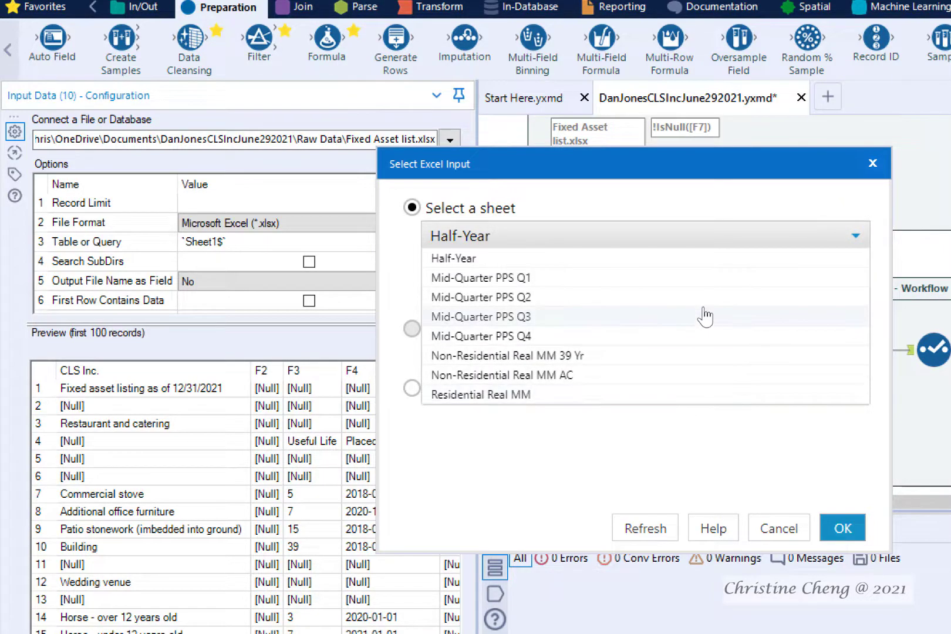
left_click(703, 261)
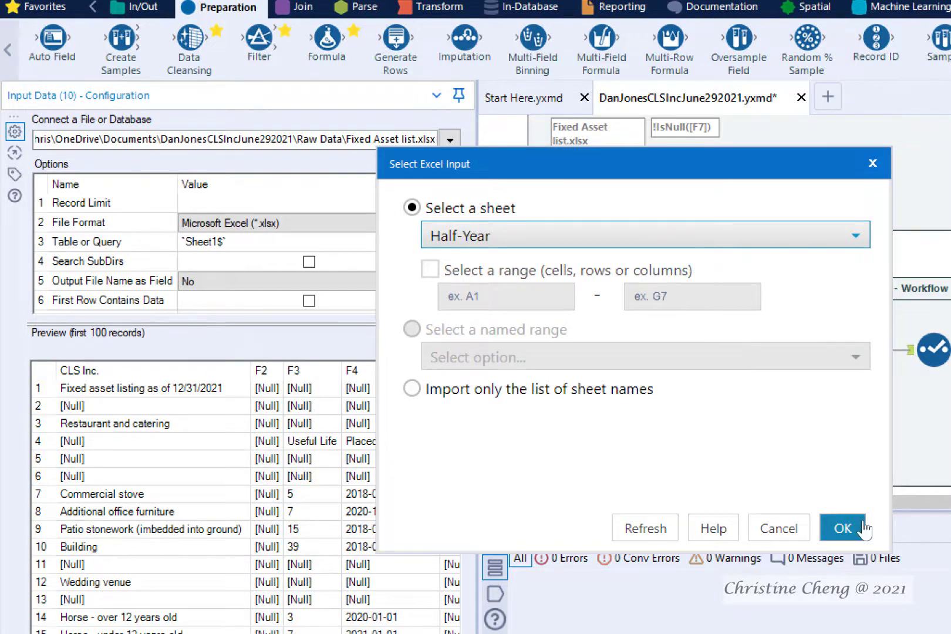
left_click(843, 528)
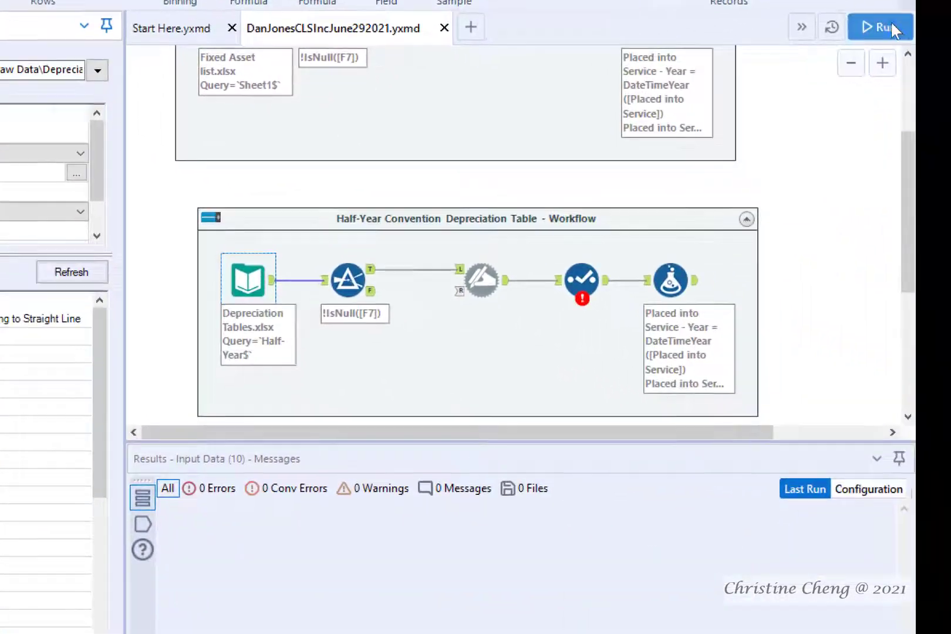
Run the workflow and inspect the records read from the Half-Year sheet
left_click(891, 27)
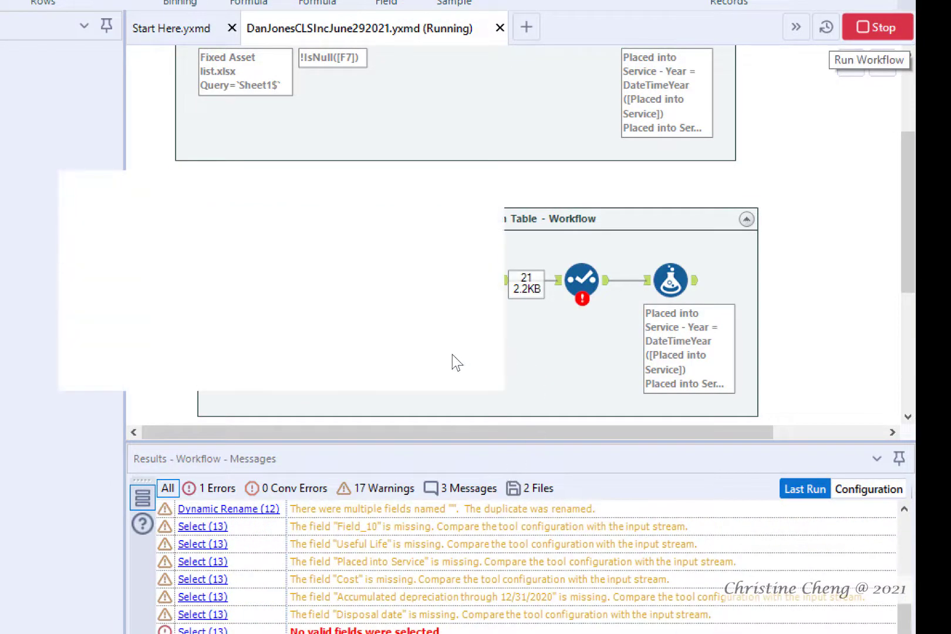
left_click(435, 359)
left_click(580, 286)
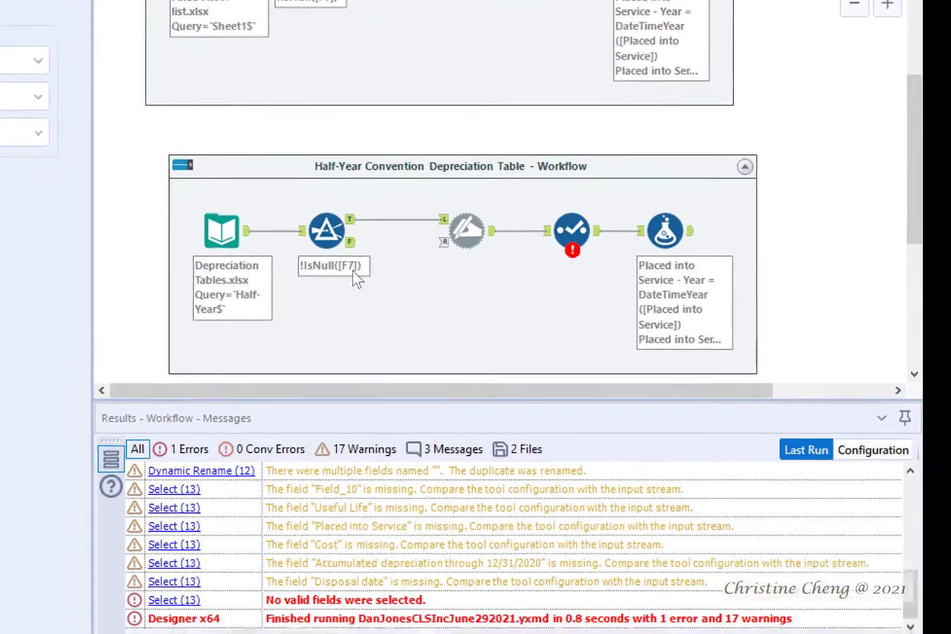
left_click(253, 275)
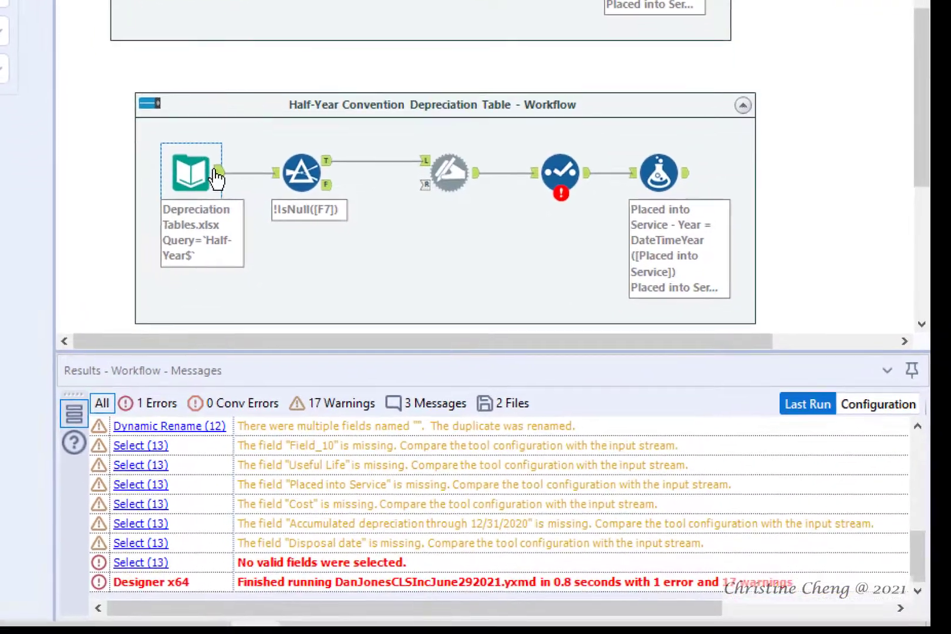
left_click(205, 155)
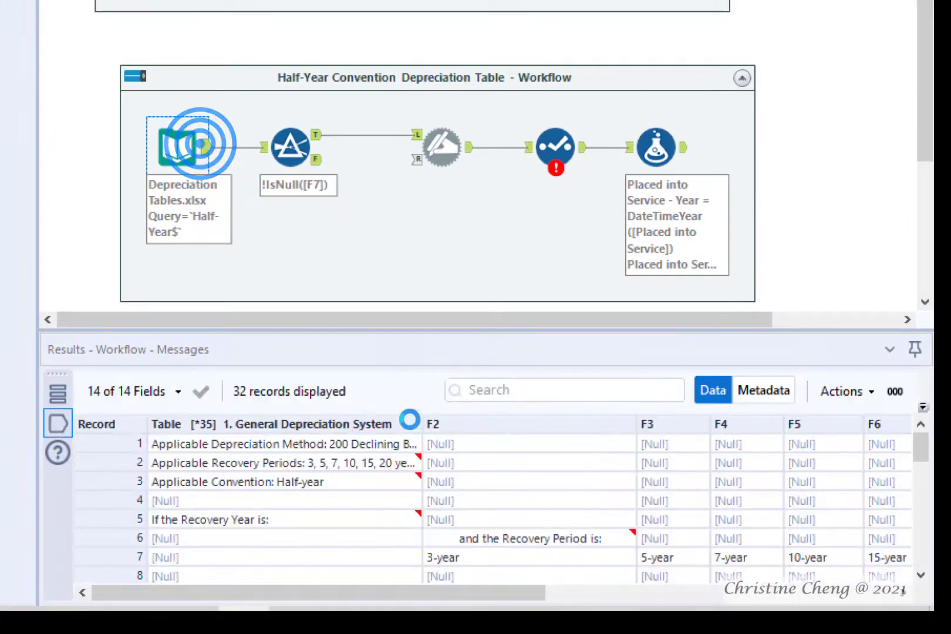
left_click_drag(351, 596, 478, 598)
mouse_move(922, 444)
left_mouse_down()
mouse_move(925, 513)
mouse_move(923, 446)
left_mouse_up()
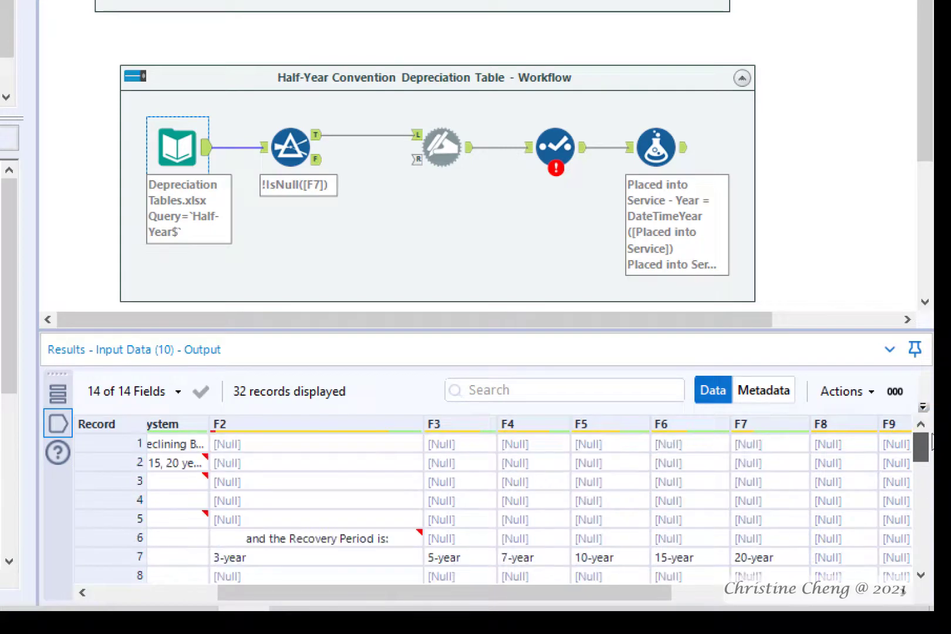
View the 22 records passing the !IsNull([F7]) filter, headed 3-year to 20-year
left_click(292, 174)
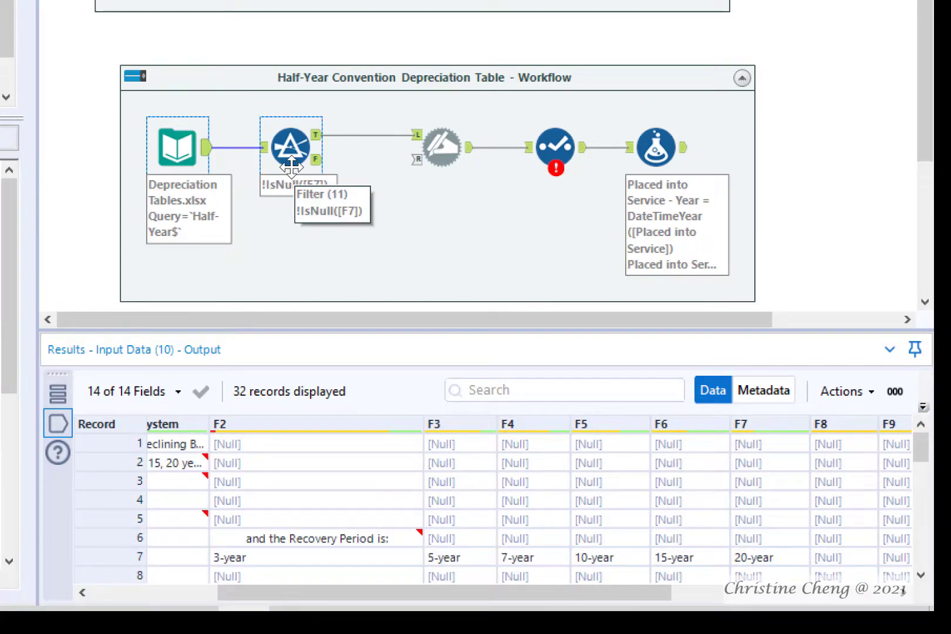
left_click(317, 137)
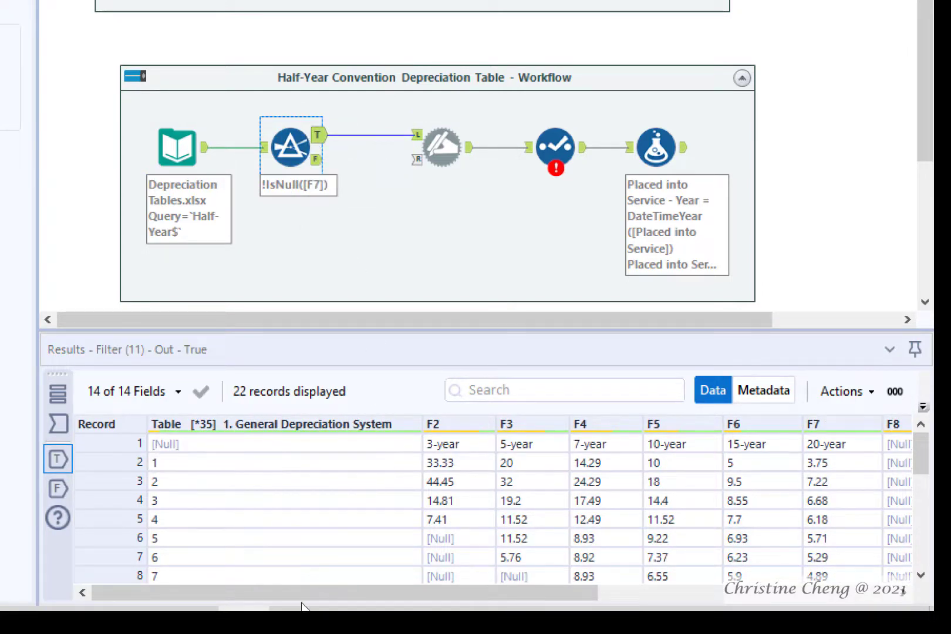
left_click_drag(301, 600, 276, 602)
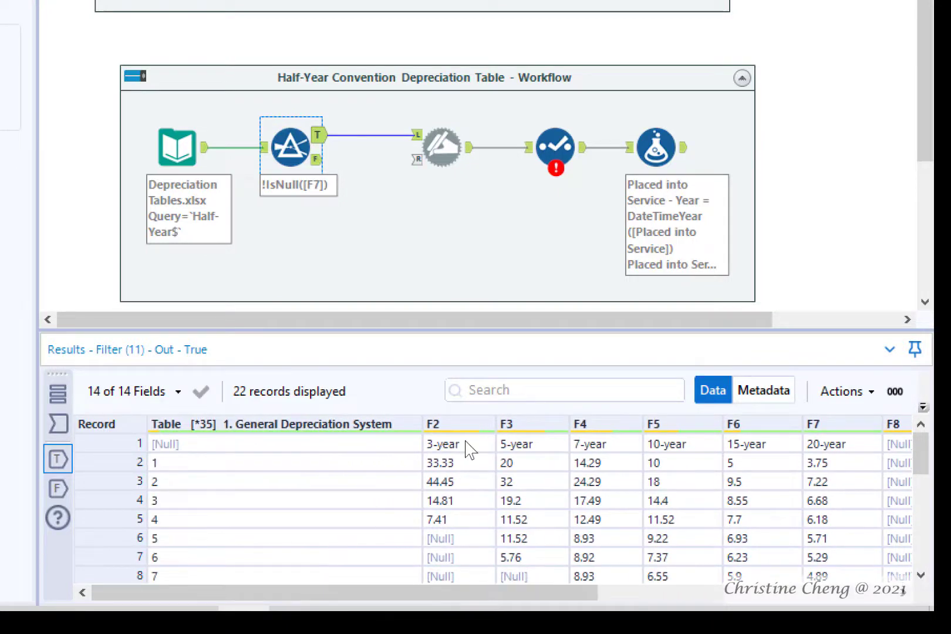
left_click(450, 159)
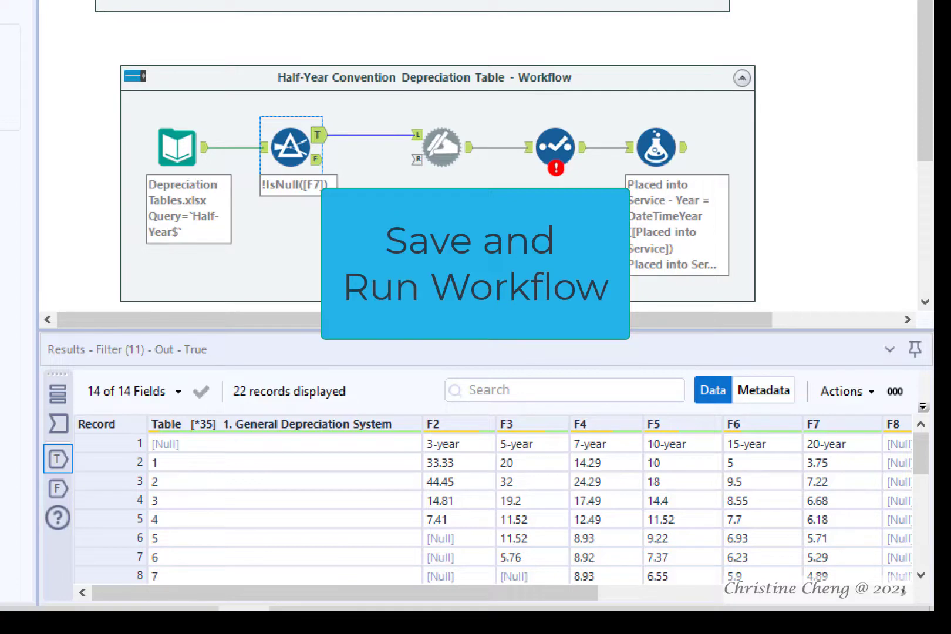
Save and rerun, then view Dynamic Rename's 21 records headed 3-year through 20-year
key("ctrl+r")
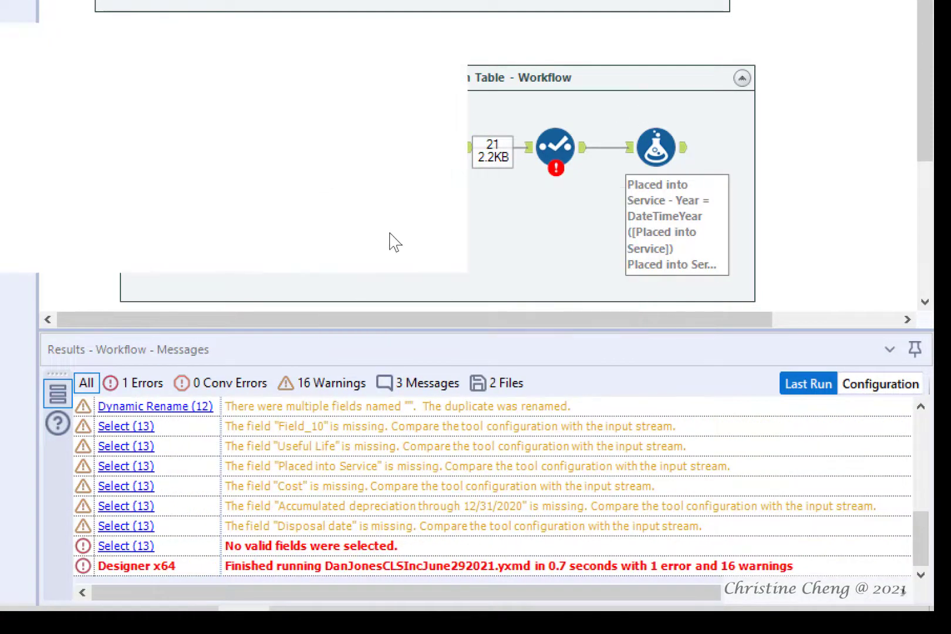
left_click(384, 233)
left_click(471, 148)
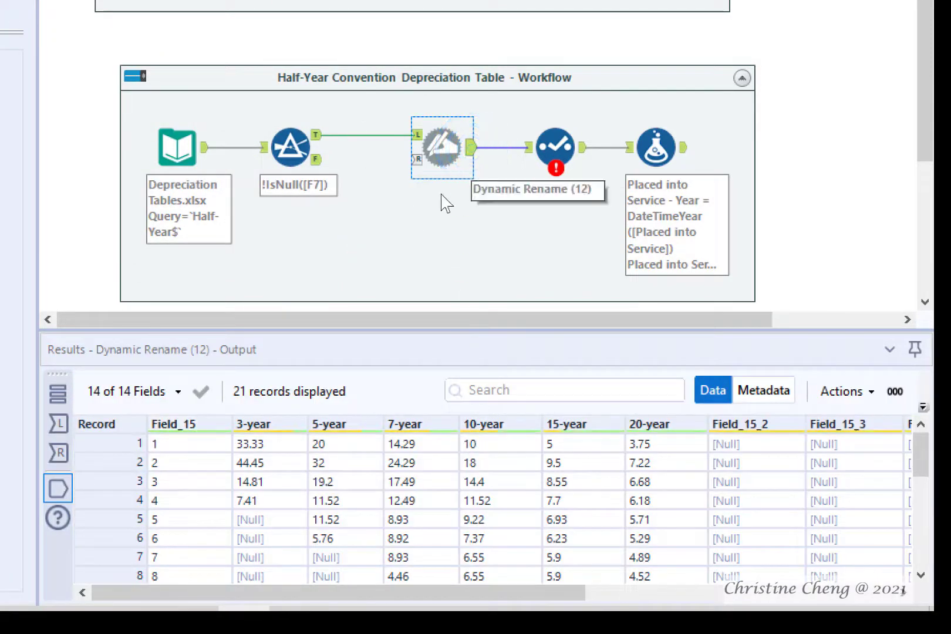
mouse_move(271, 435)
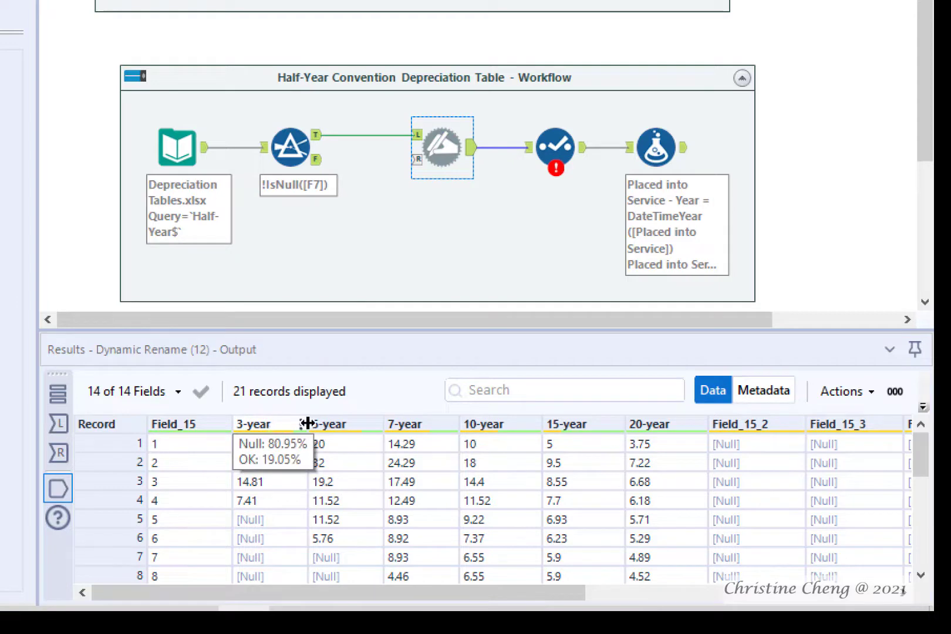
mouse_move(653, 429)
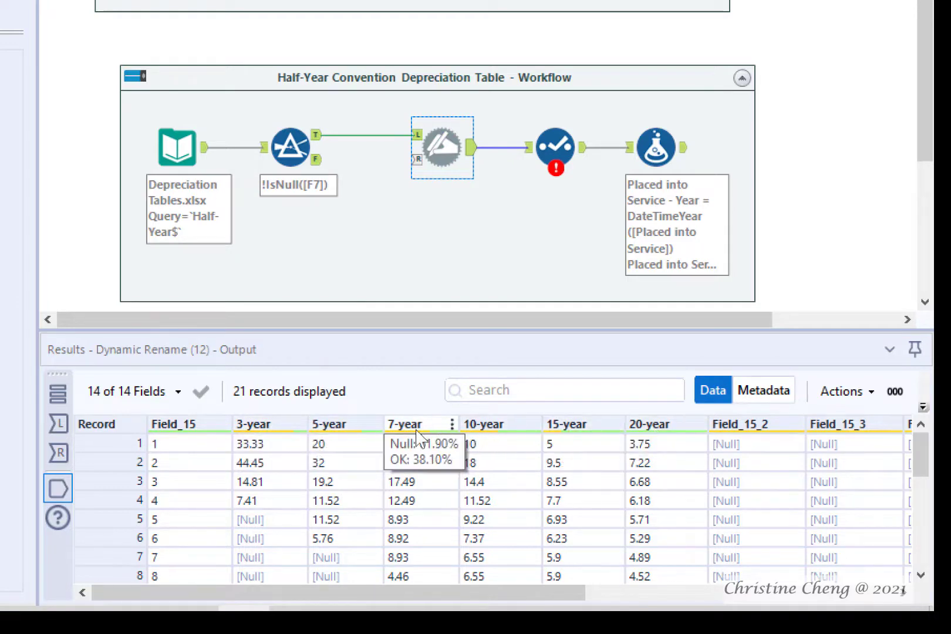
mouse_move(344, 436)
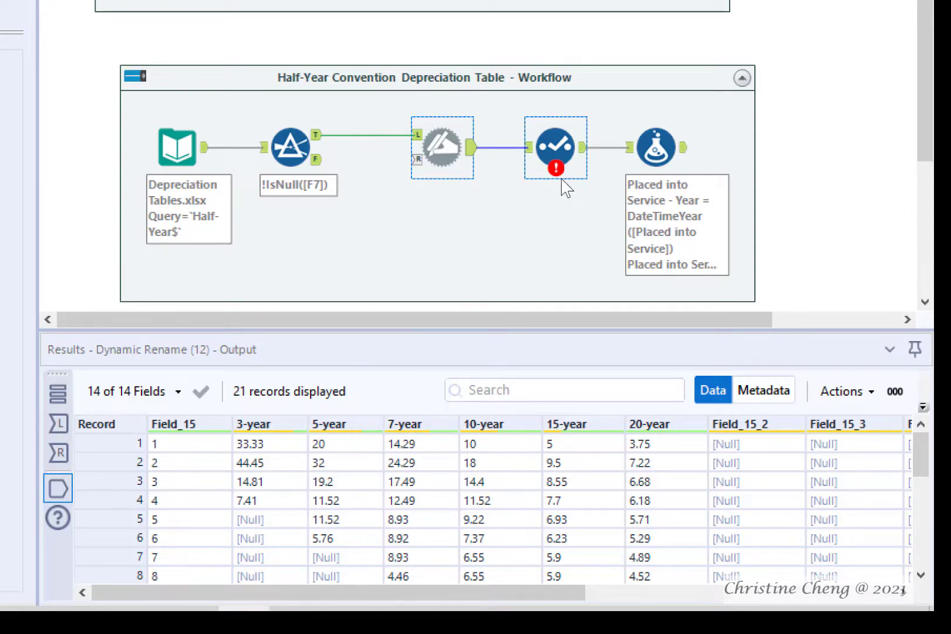
mouse_move(559, 174)
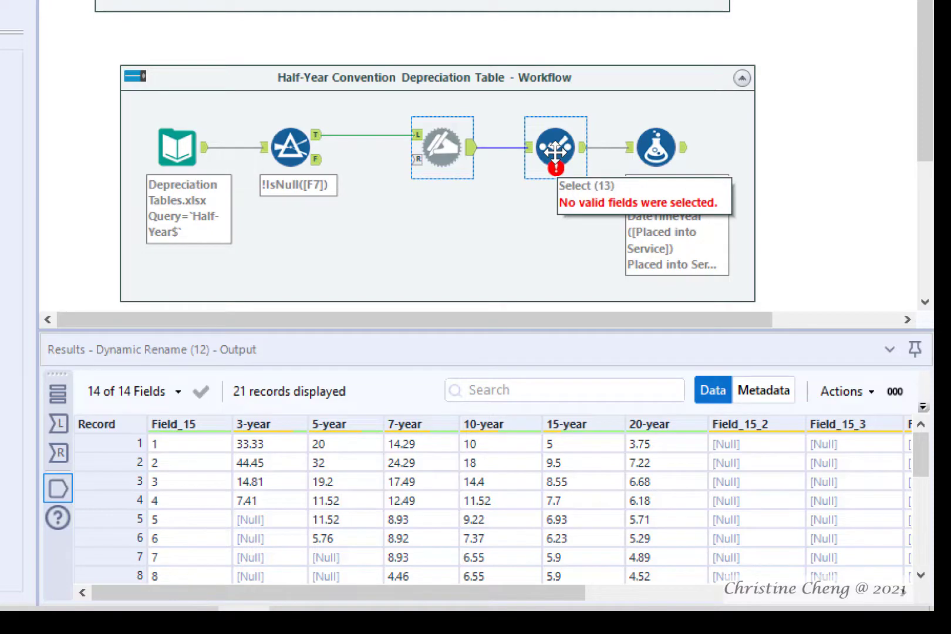
In the Select tool, deselect all the (Missing) fields from Field_10 through Disposal date
left_click(555, 152)
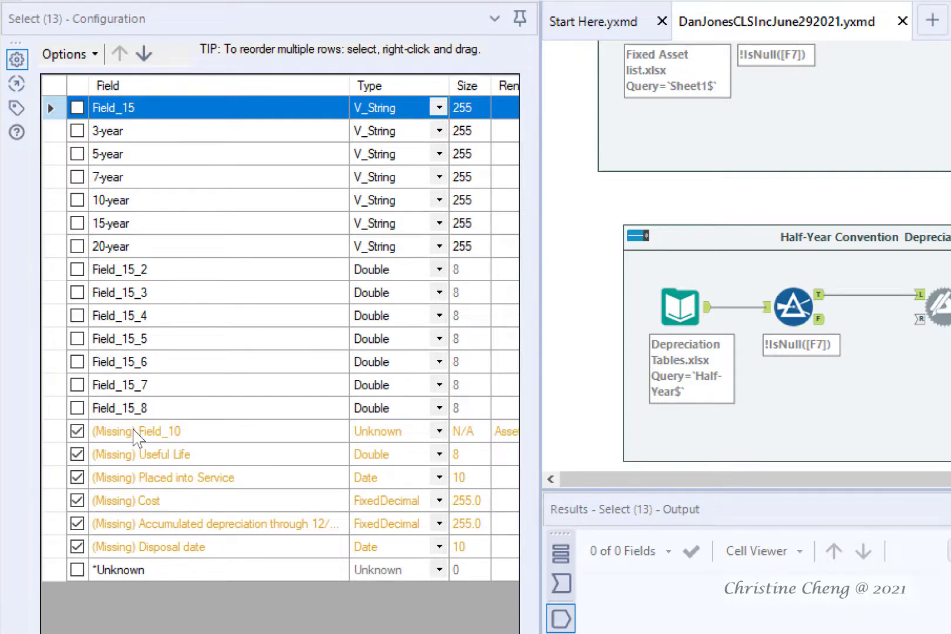
left_click(51, 434)
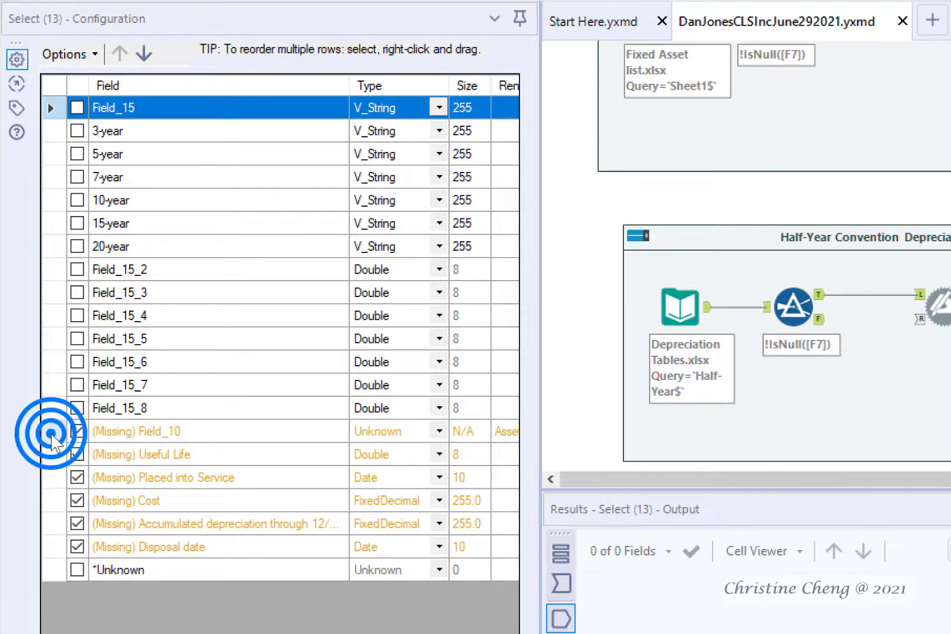
left_click(55, 547, "shift")
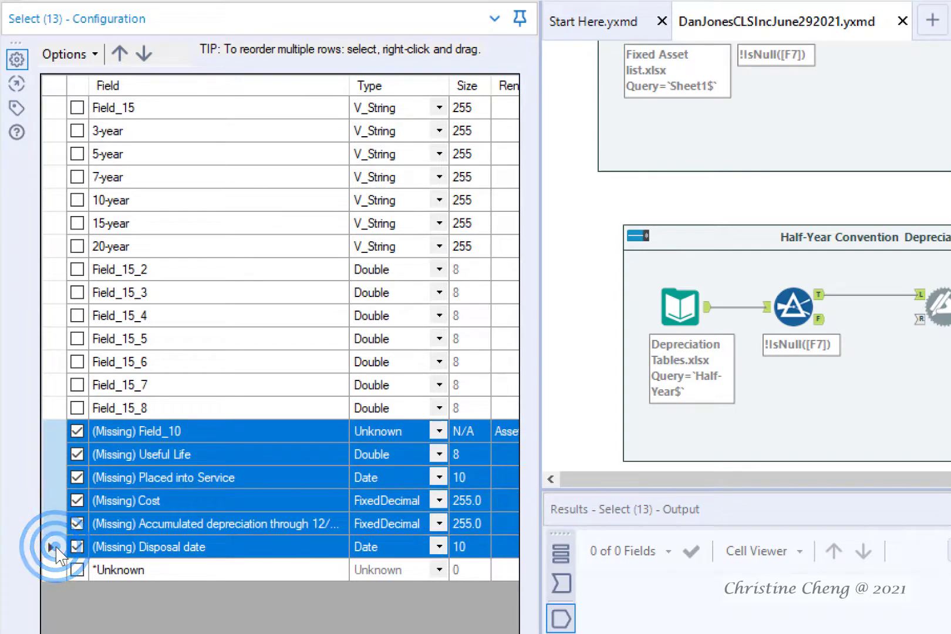
left_click(94, 55)
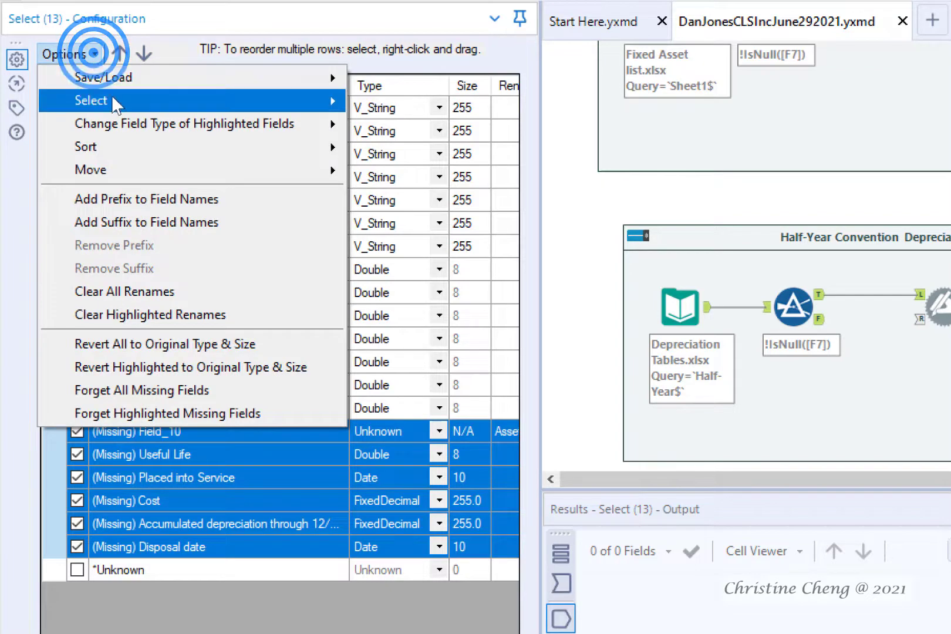
mouse_move(115, 106)
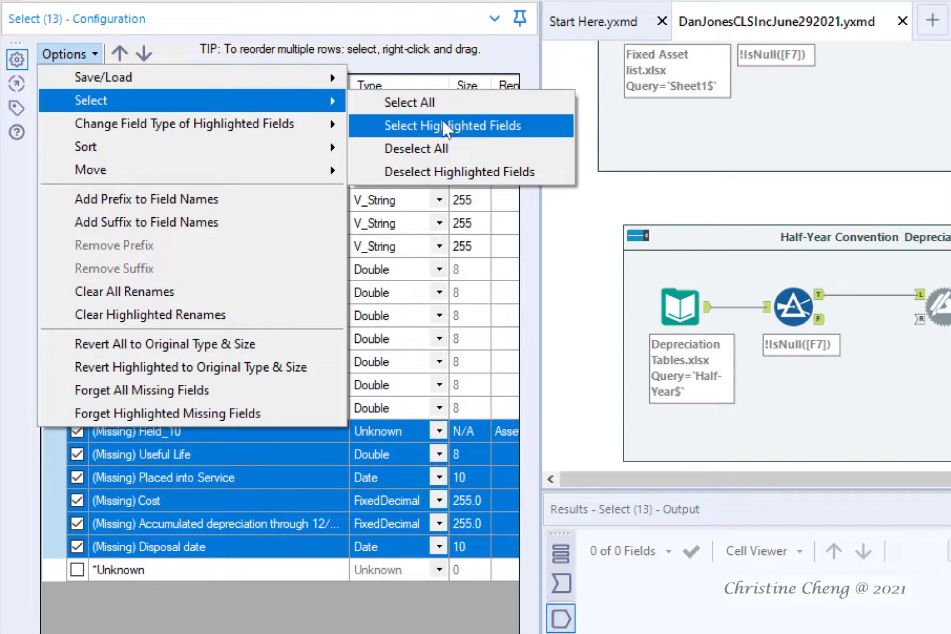
left_click(444, 166)
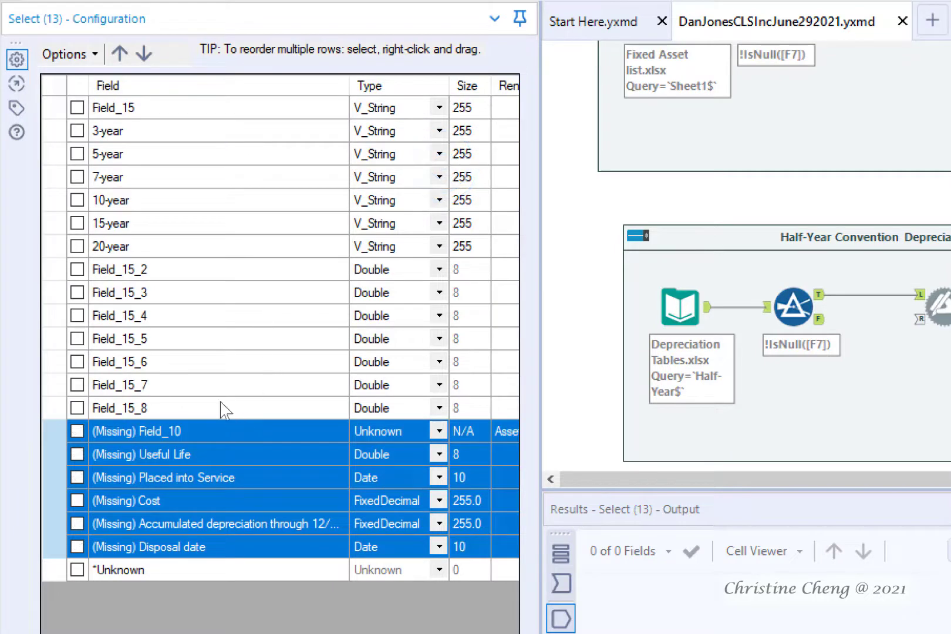
Select the seven fields Field_15 through 20-year for output
left_click(54, 107)
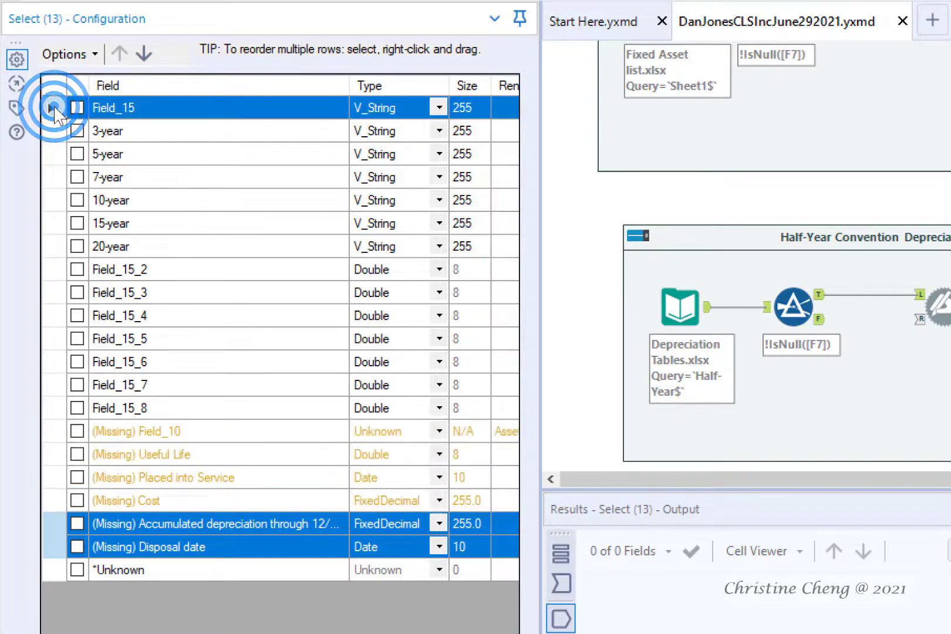
left_click(52, 249, "shift")
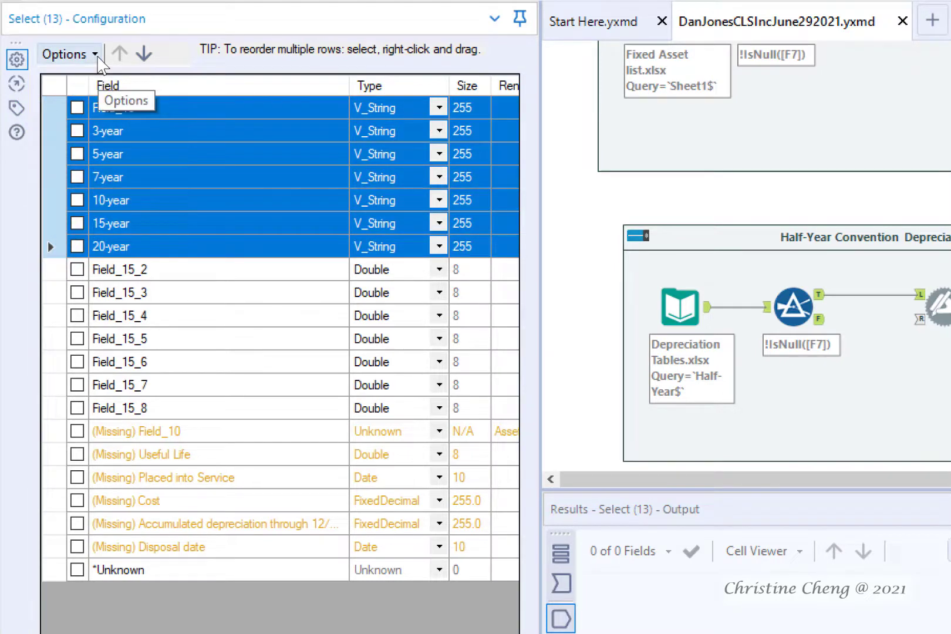
left_click(93, 55)
mouse_move(95, 91)
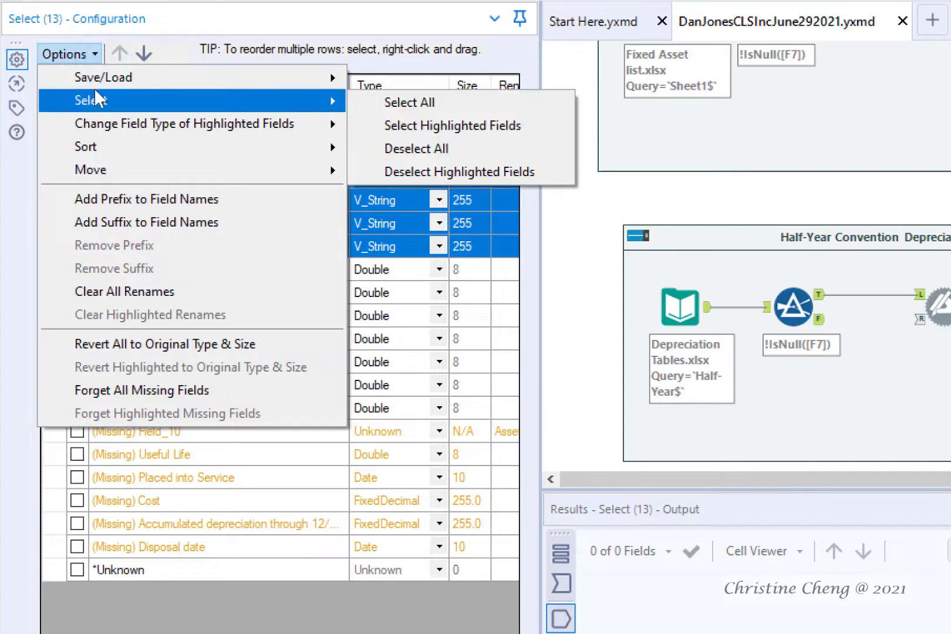
left_click(398, 130)
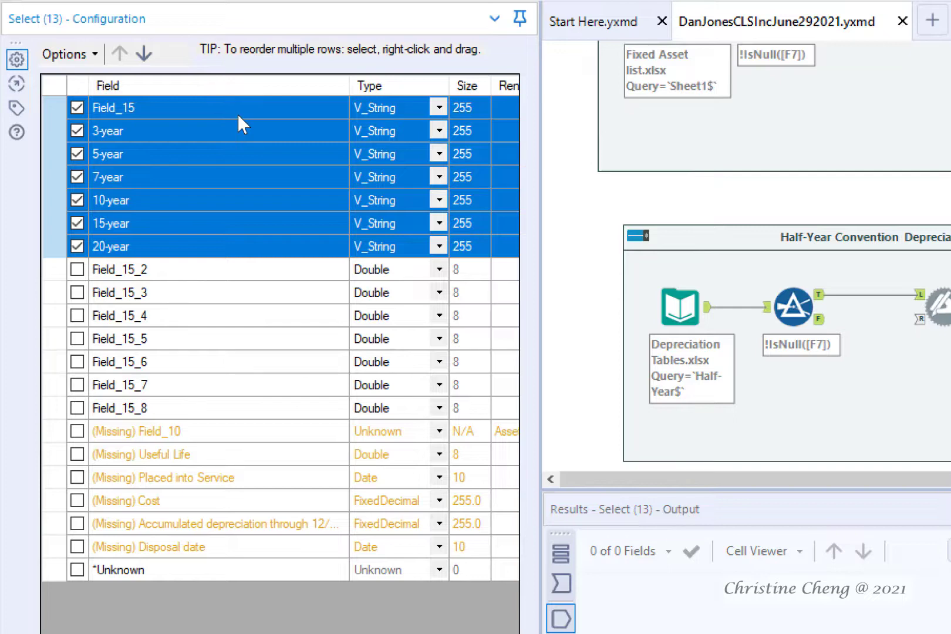
Make Field_15 Int32 and set the 3-year, 5-year and 7-year fields to FixedDecimal
left_click(435, 108)
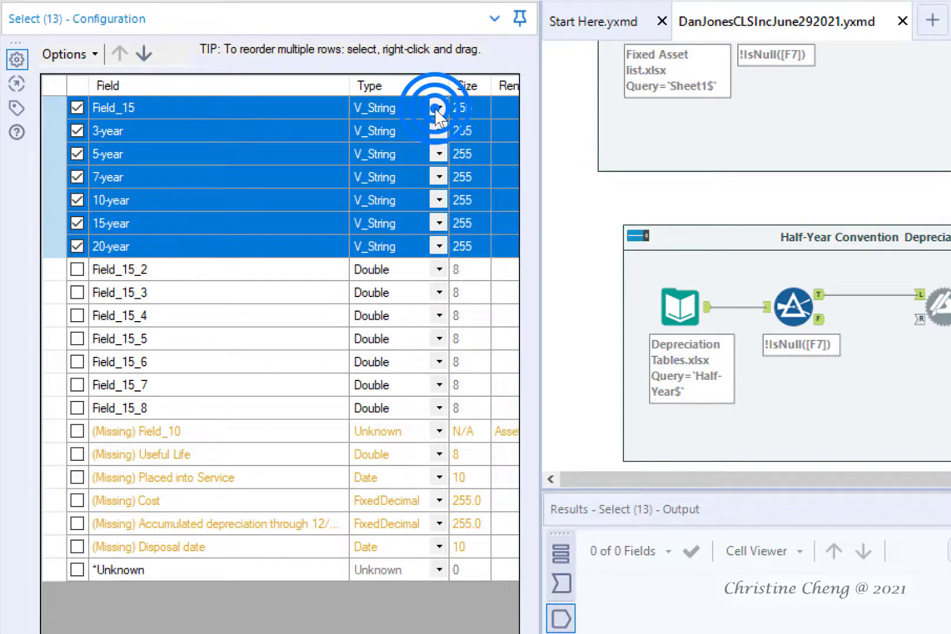
left_click(405, 167)
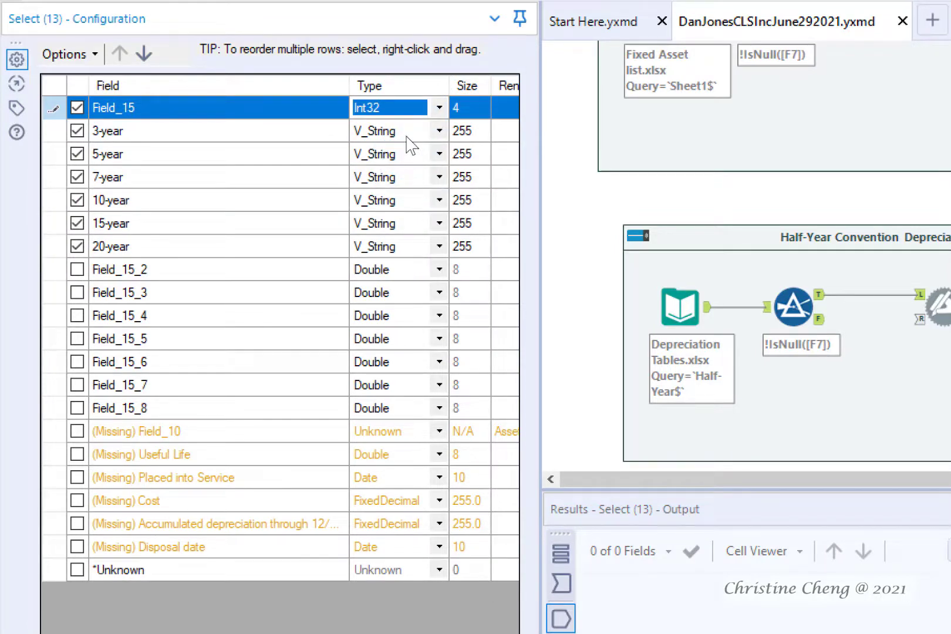
left_click(439, 130)
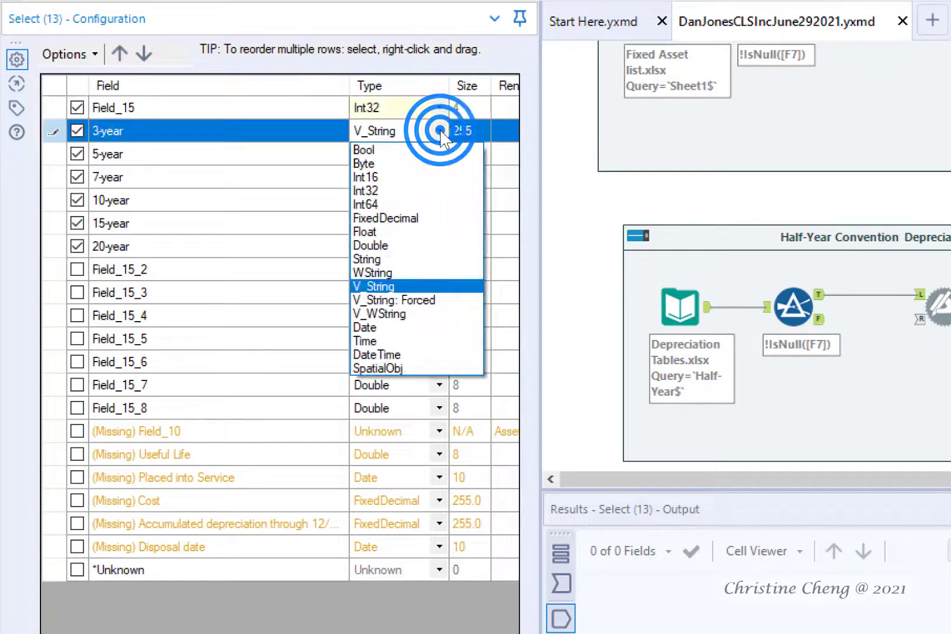
left_click(395, 212)
left_click(439, 153)
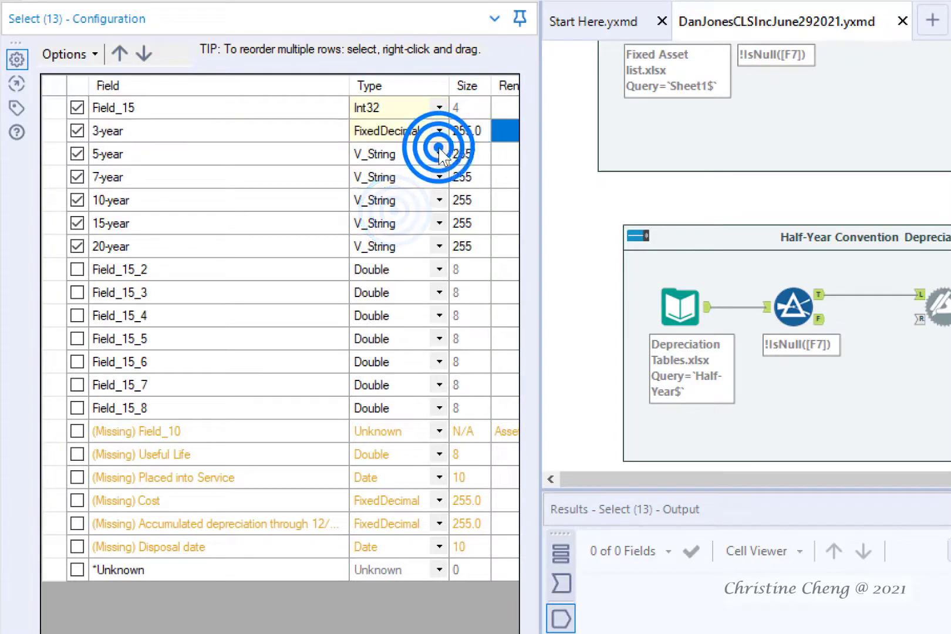
left_click(425, 241)
left_click(439, 177)
left_click(425, 264)
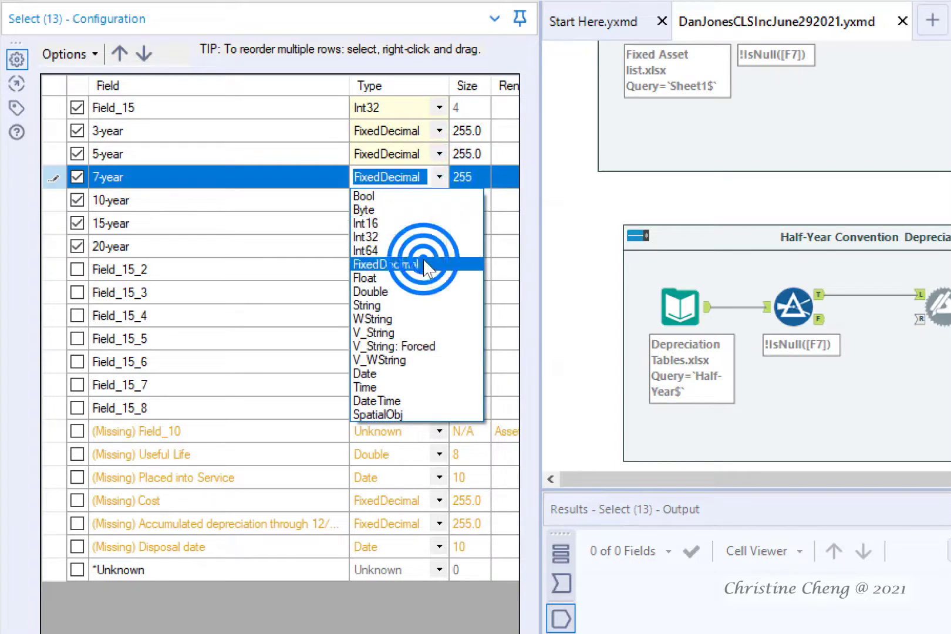
Set the 10-year, 15-year and 20-year fields to FixedDecimal
left_click(440, 201)
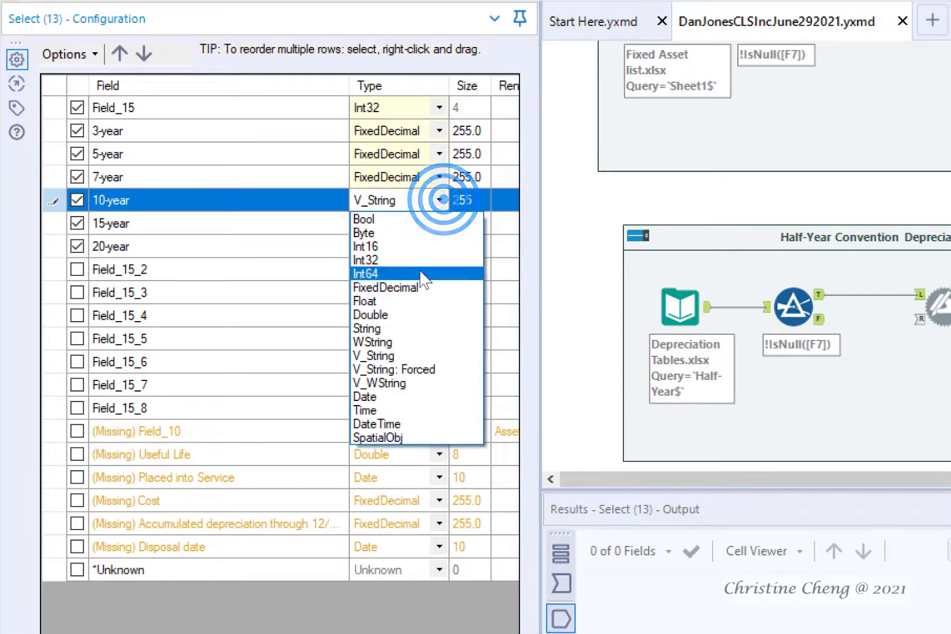
left_click(418, 286)
left_click(439, 223)
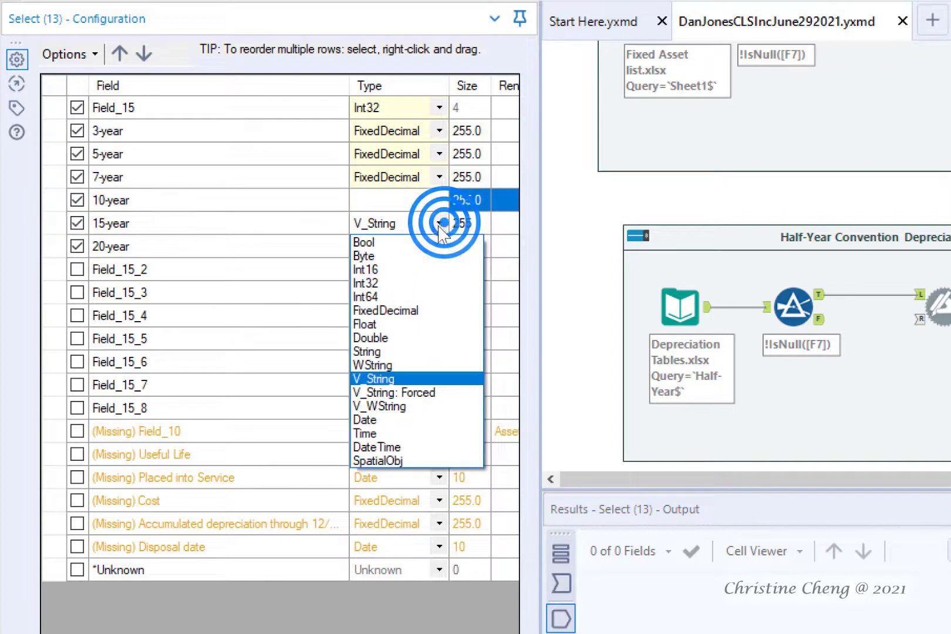
left_click(418, 308)
left_click(439, 246)
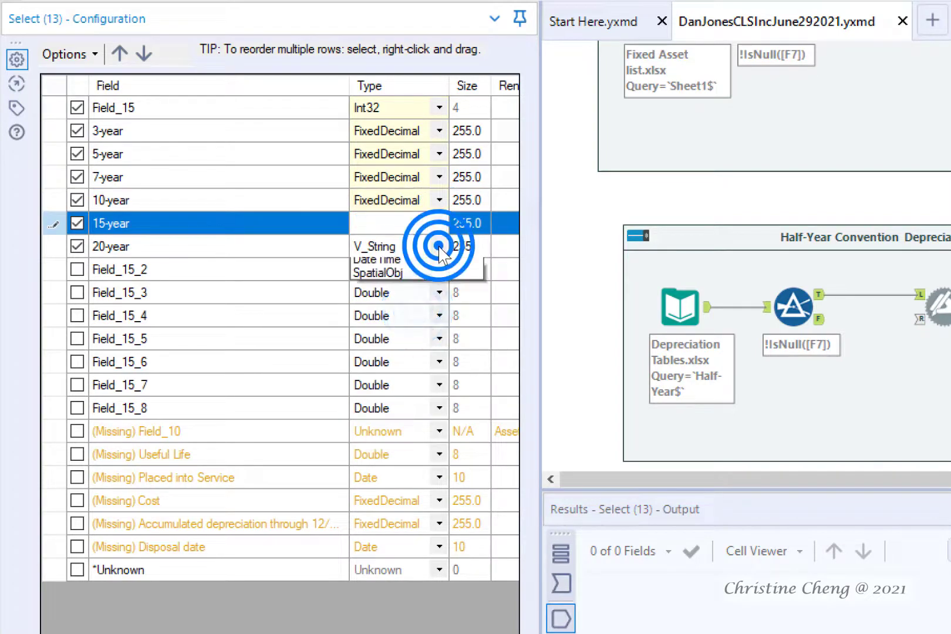
left_click(401, 335)
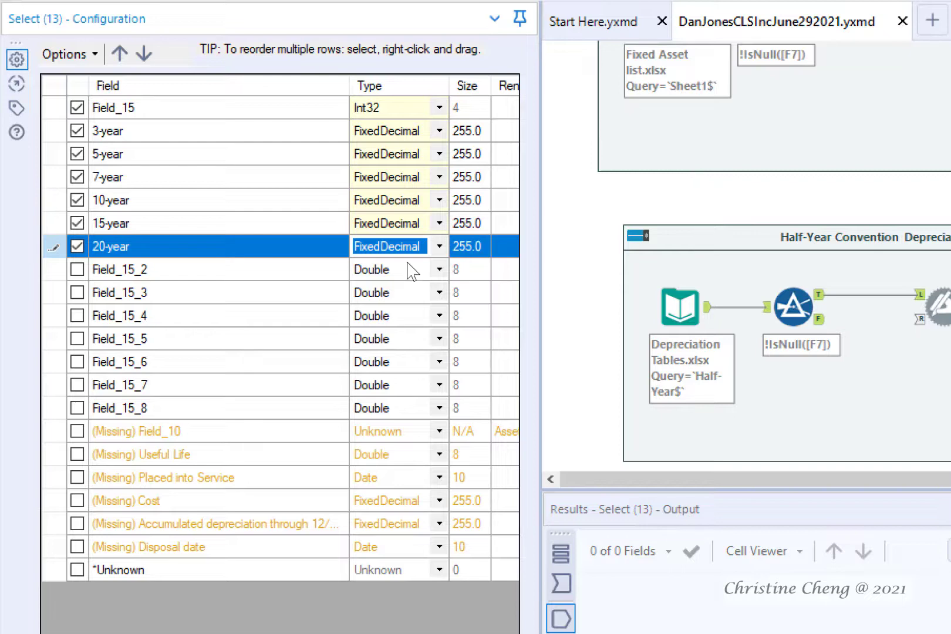
Change the size of the 3-year through 20-year fields from 255.0 to 255.4
left_click(486, 126)
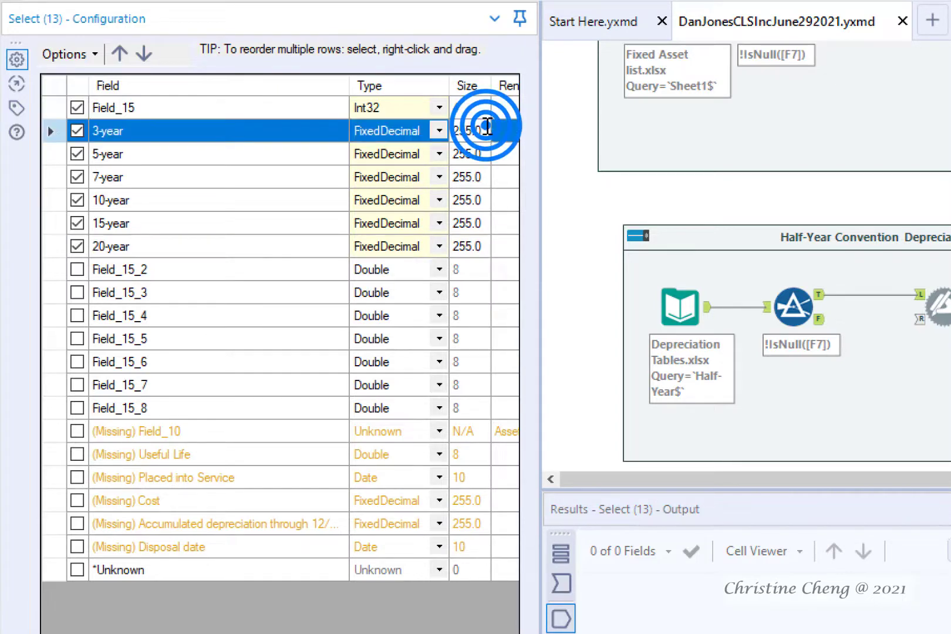
key("BackSpace")
type("4")
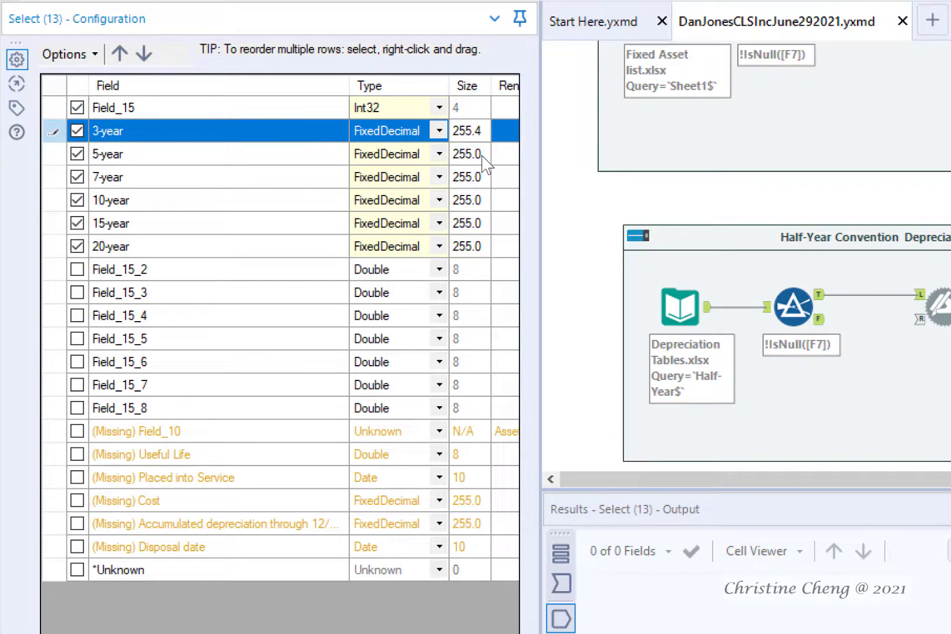
left_click(481, 154)
key("BackSpace")
type("4")
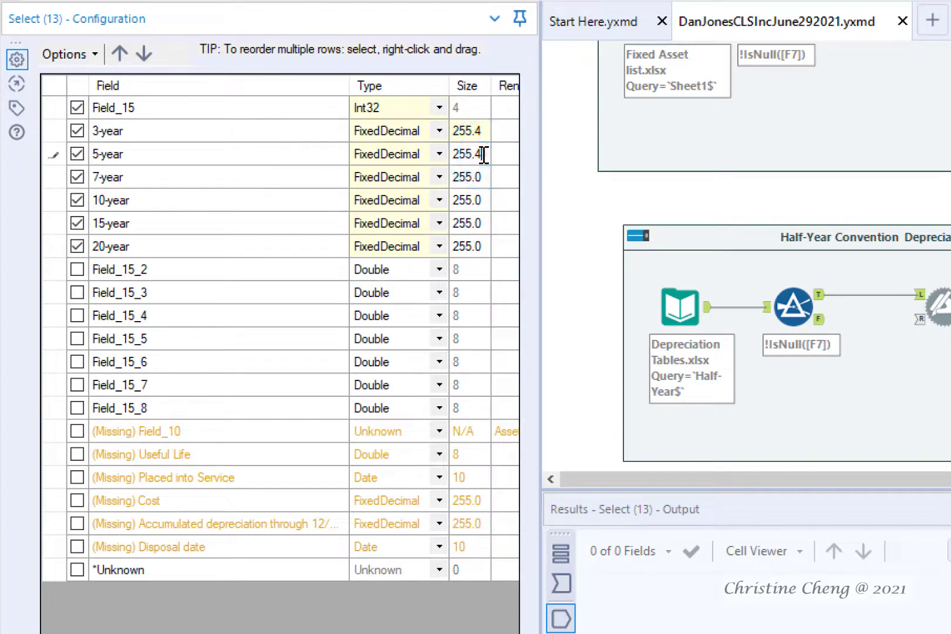
left_click(481, 177)
key("BackSpace")
type("4")
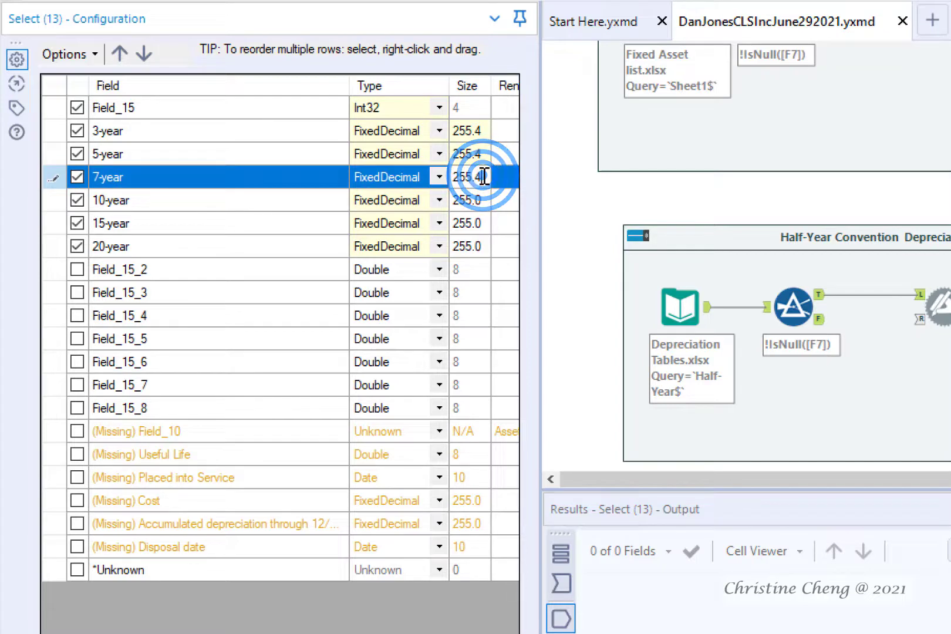
left_click(483, 200)
key("BackSpace")
type("4")
left_click(483, 223)
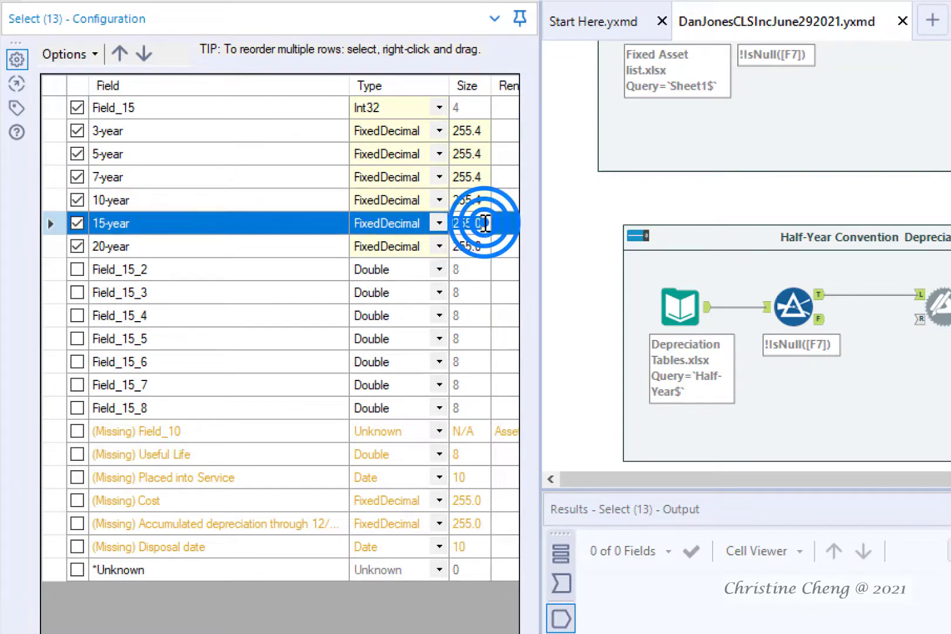
key("BackSpace")
type("4")
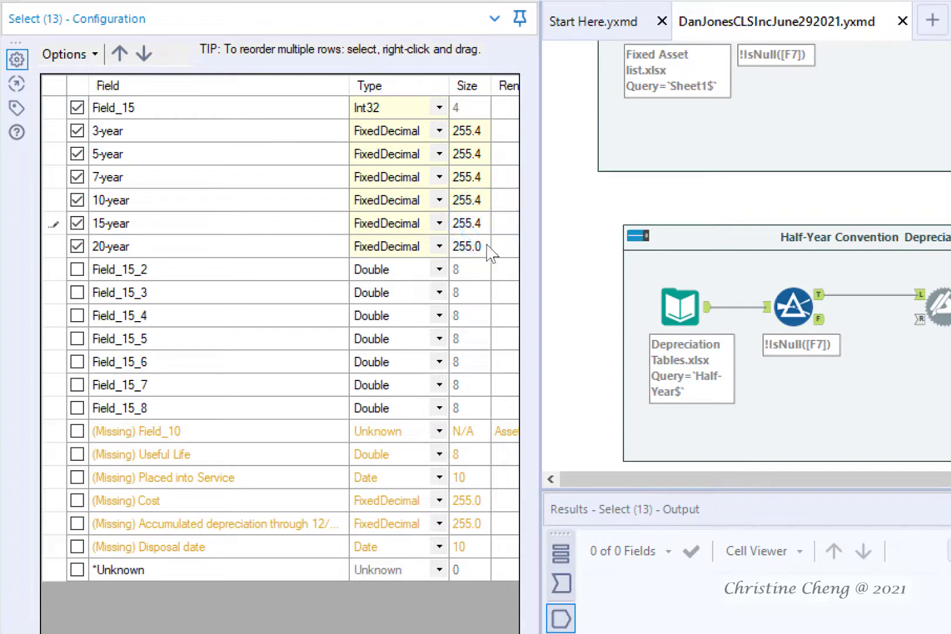
left_click(487, 245)
key("BackSpace")
type("4")
Rename Field_15 to 'Recovery Year'
scroll(414, 385, "right", 3)
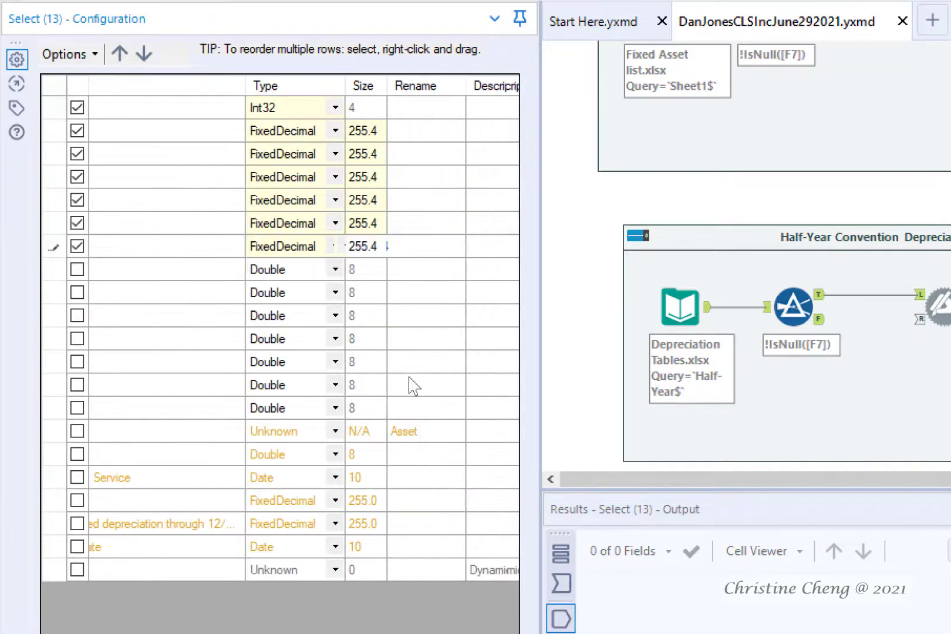
left_click(438, 107)
type("Reco")
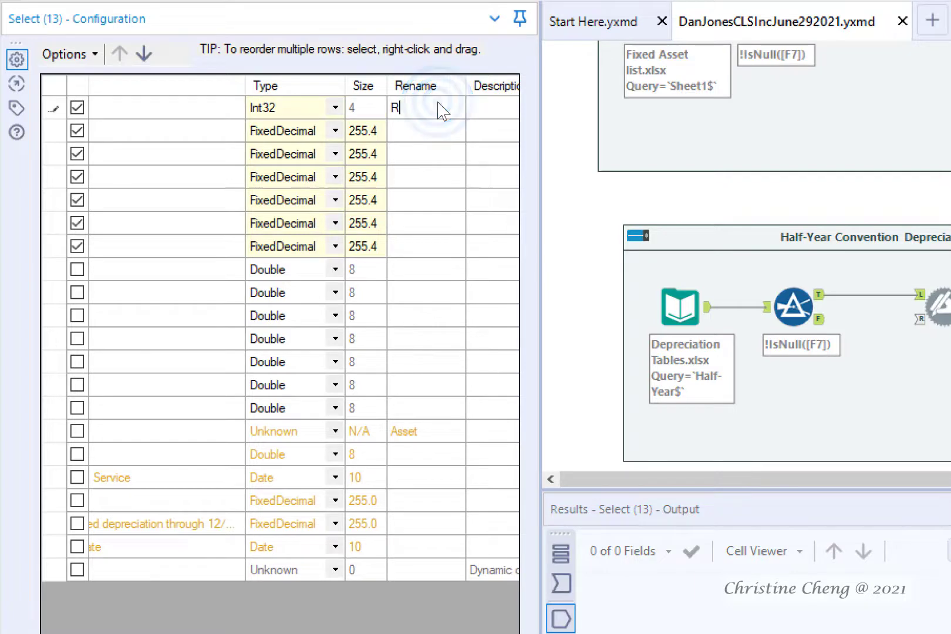
type("very Year")
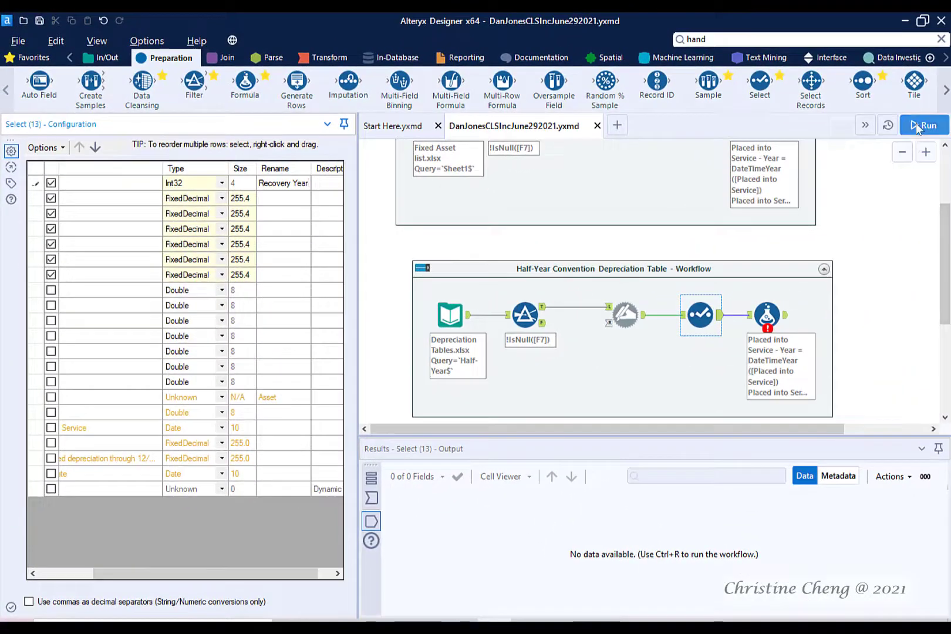
Run, delete the failing Formula (14) tool, then save and rerun with 0 errors
left_click(920, 125)
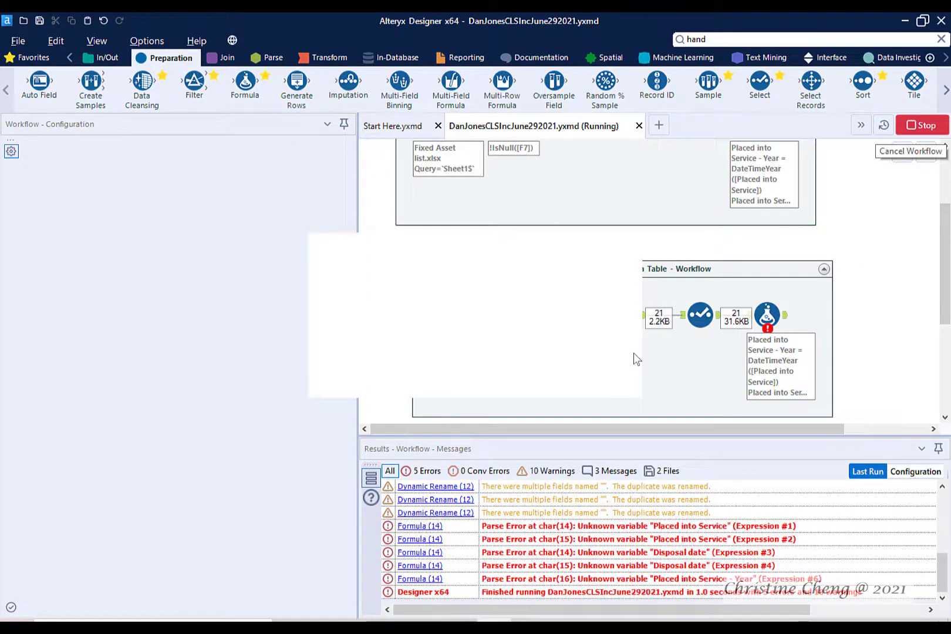
left_click(606, 380)
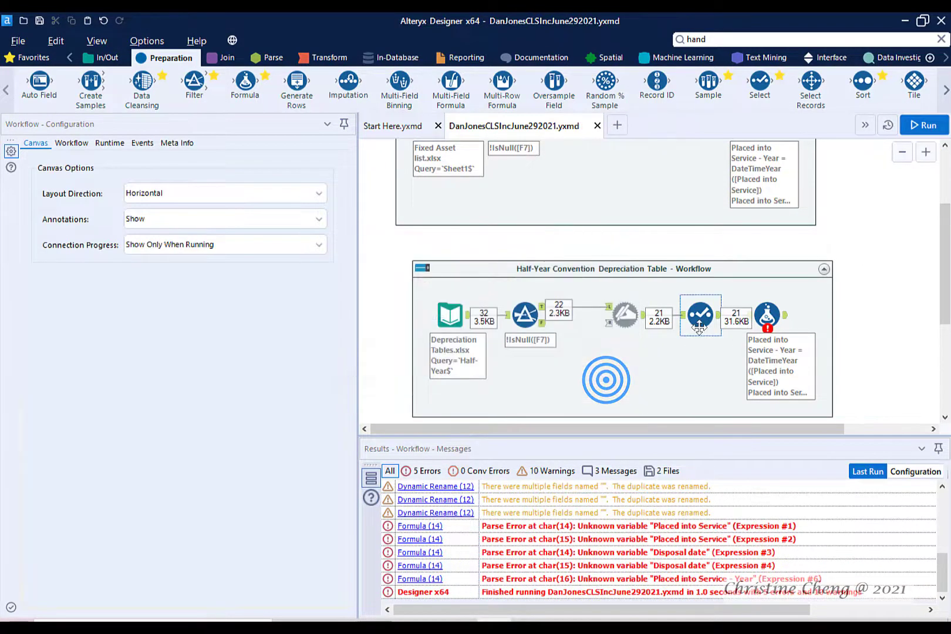
mouse_move(767, 317)
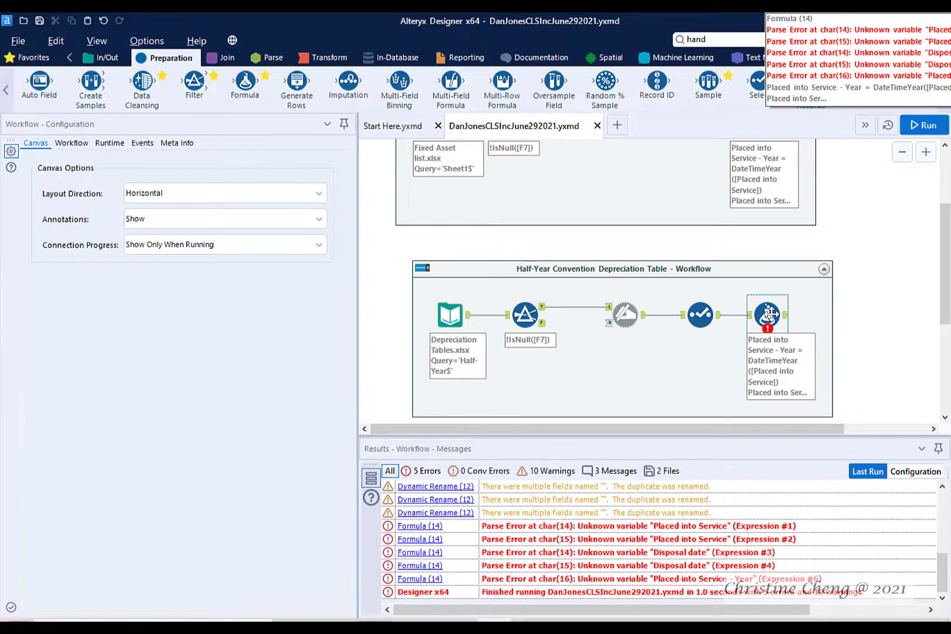
left_click(768, 315)
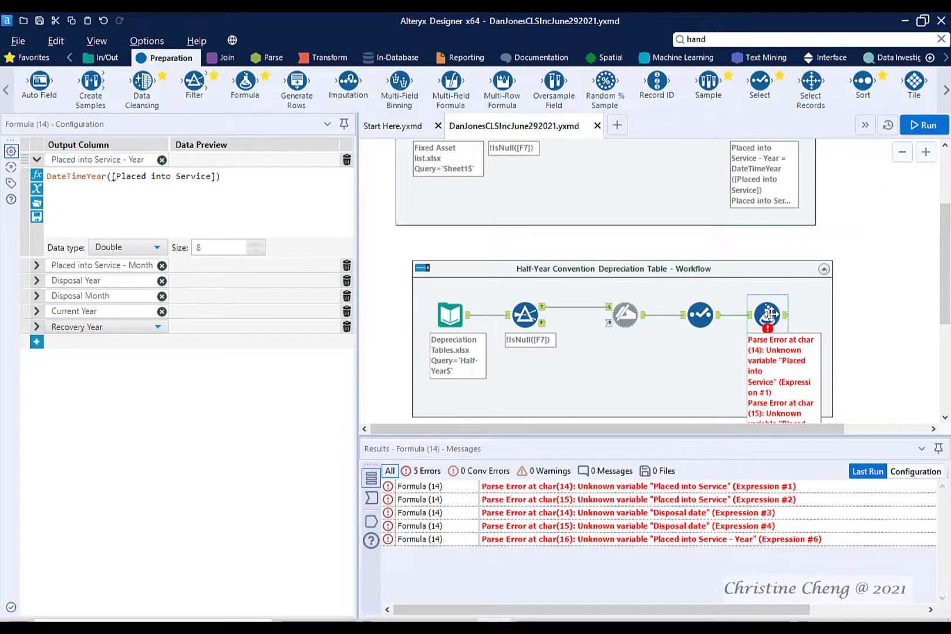
key("Delete")
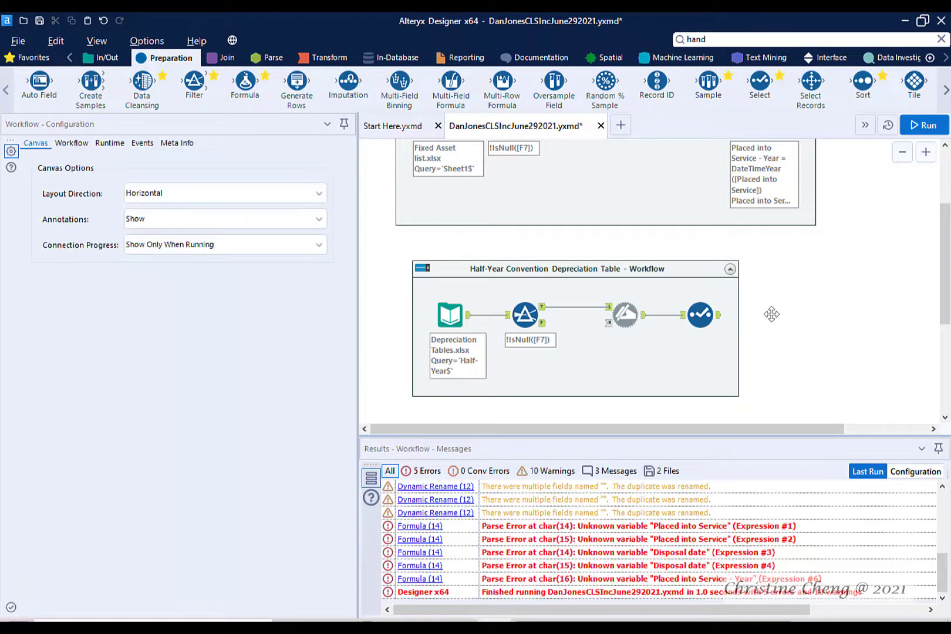
left_click(39, 21)
left_click(934, 126)
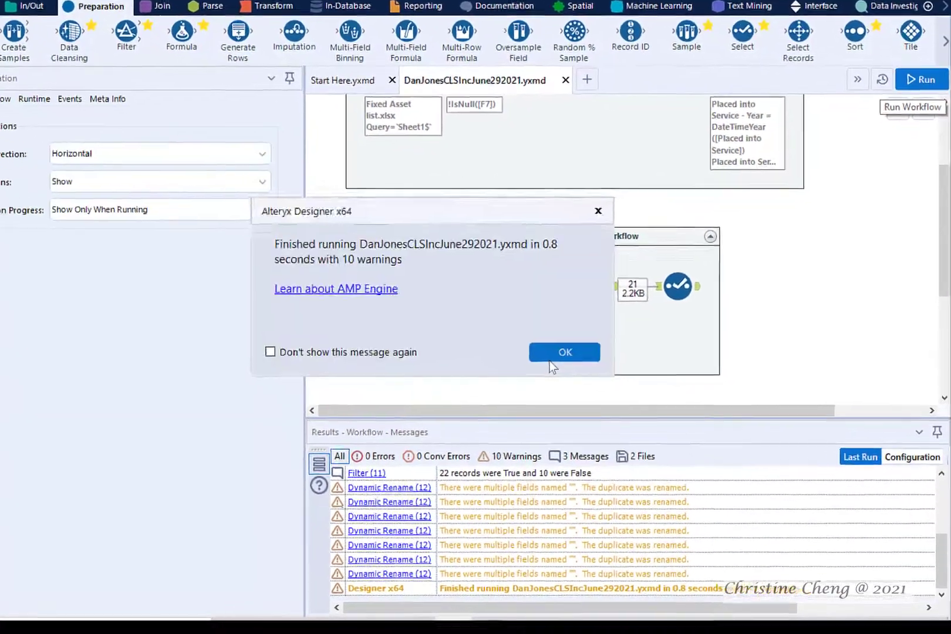
Close the run notice and view the final Select tool's 21-record table with Recovery Year and 3- to 20-year rates
left_click(587, 380)
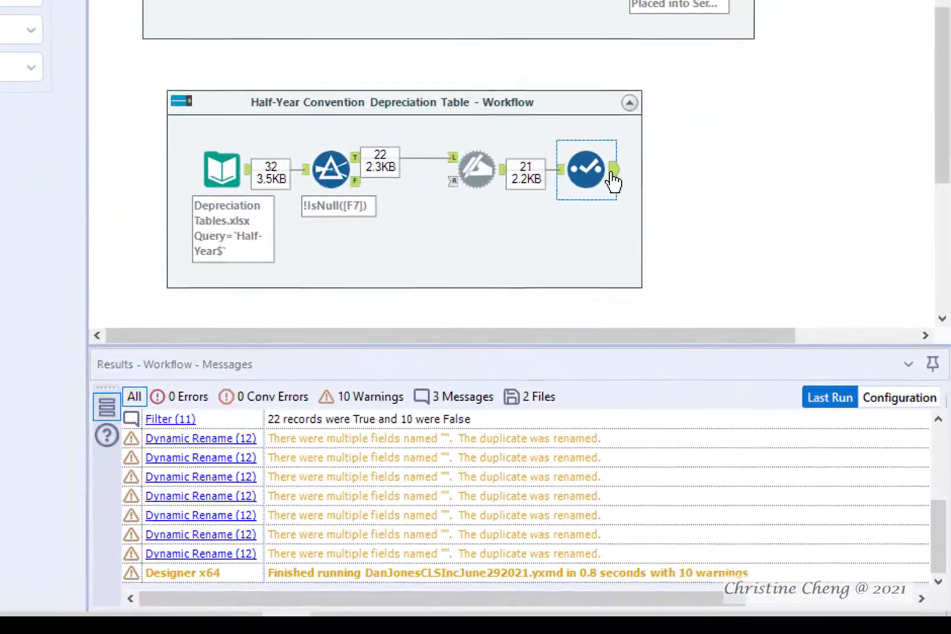
left_click(639, 212)
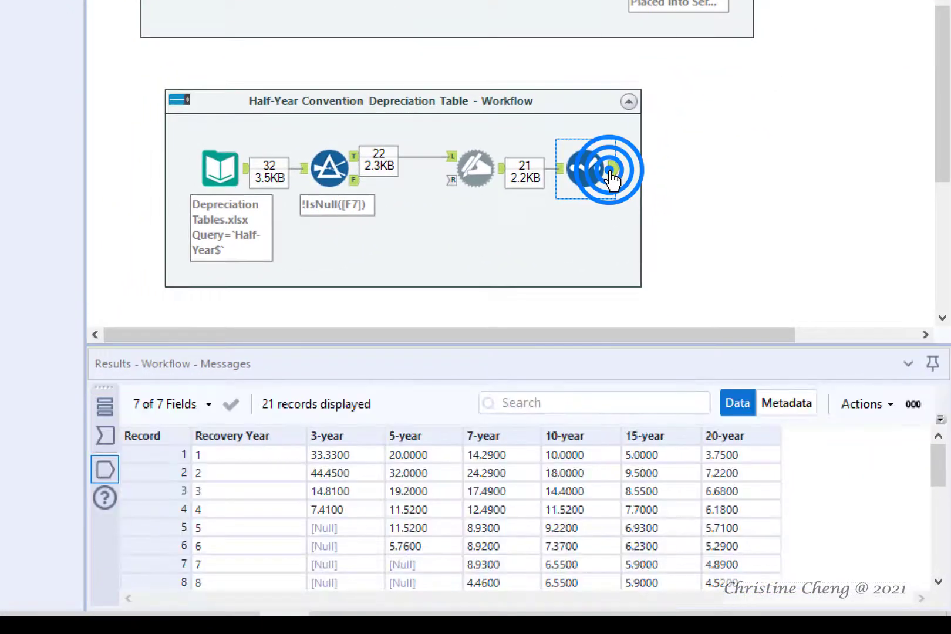